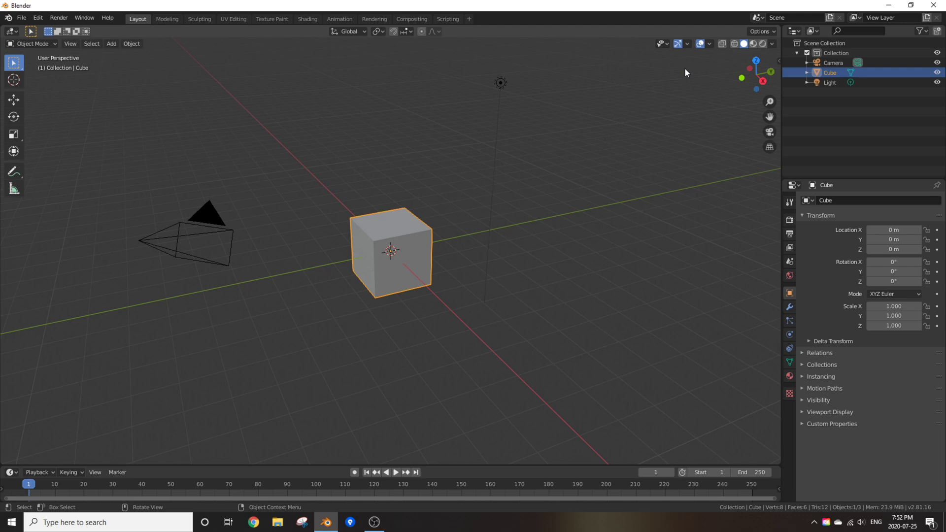
Delete the default cube and add a plane in its place
key("x")
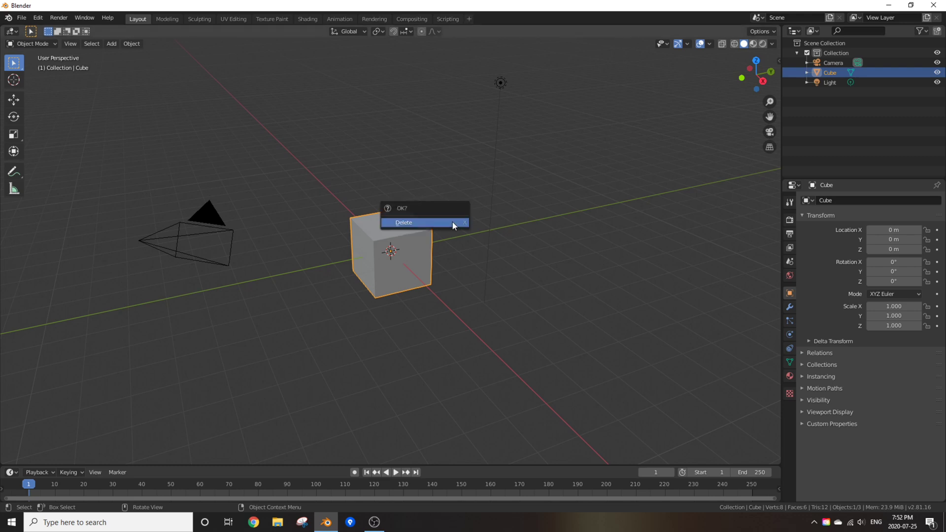
left_click(452, 220)
key("shift+a")
mouse_move(452, 221)
left_click(482, 221)
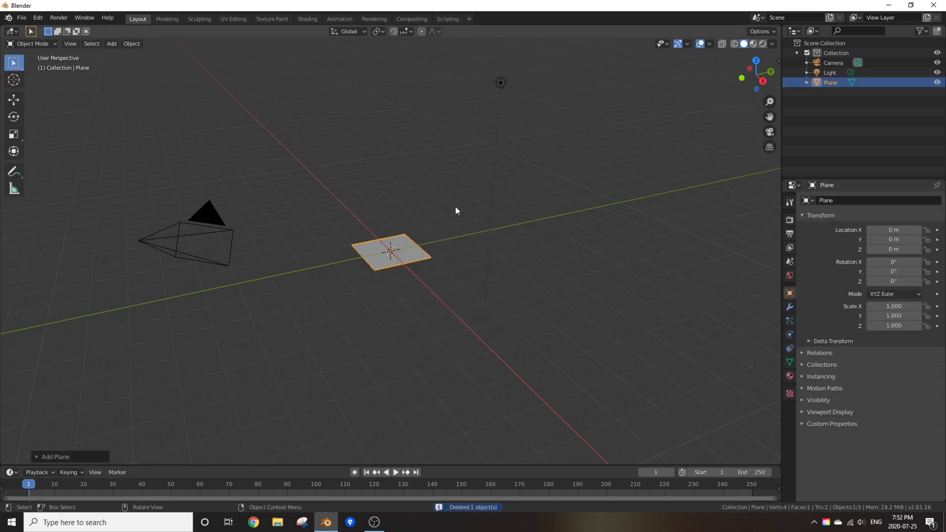
Create a new material and link a Brick Texture's Color into Base Color
left_click(302, 19)
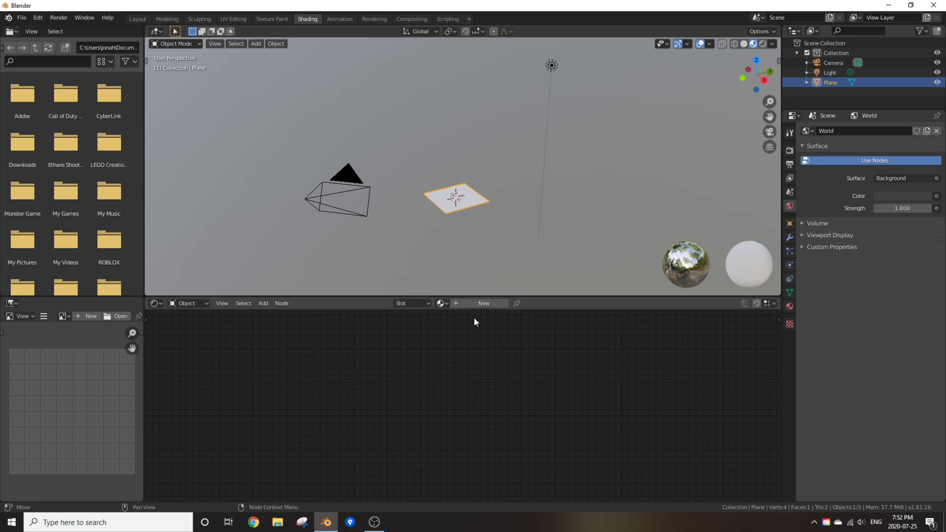
left_click(475, 303)
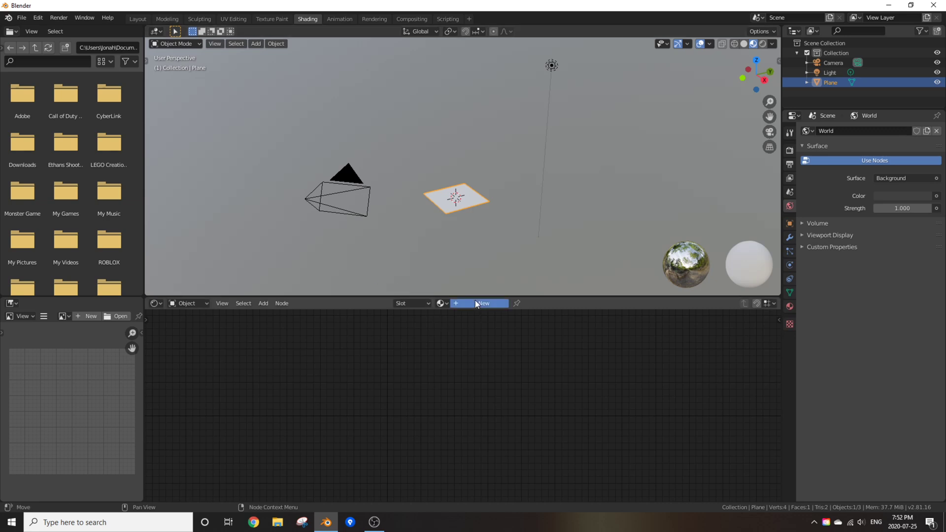
key("shift+a")
left_click(310, 351)
type("bri")
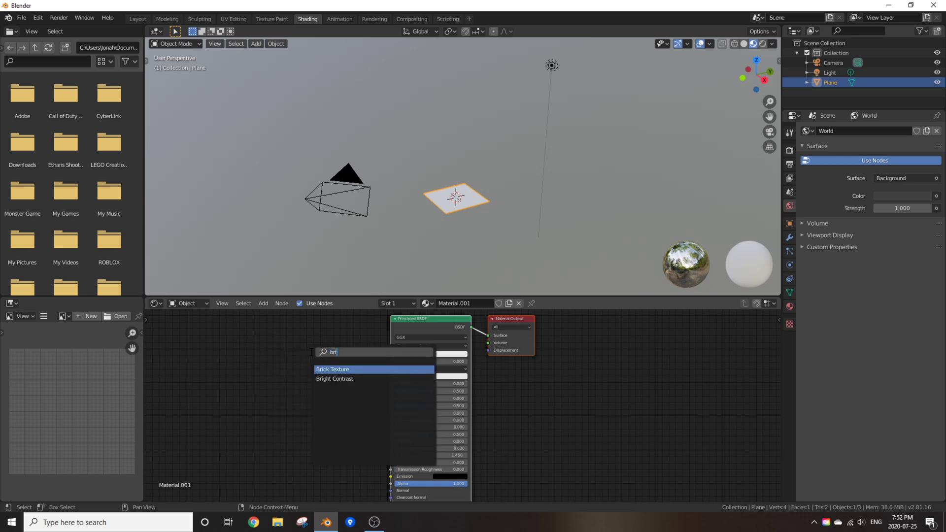
type("ck")
left_click(365, 370)
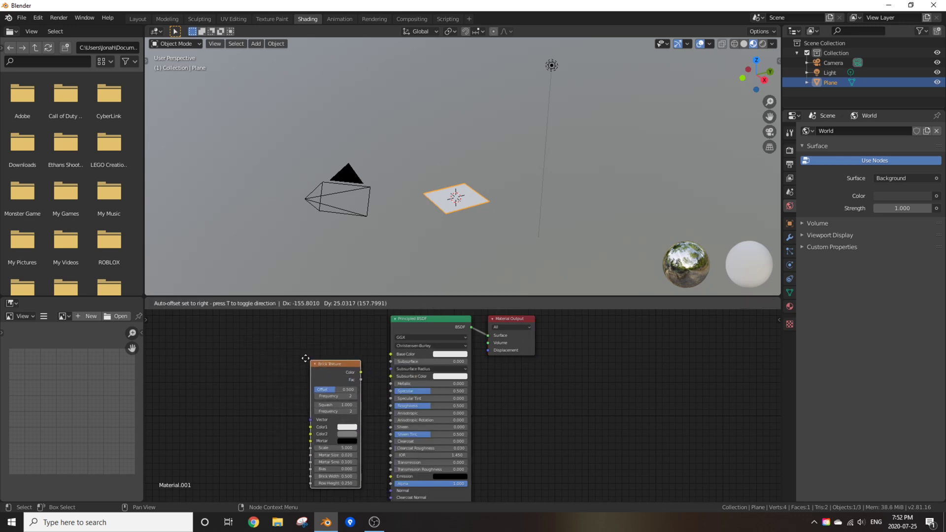
left_click(252, 351)
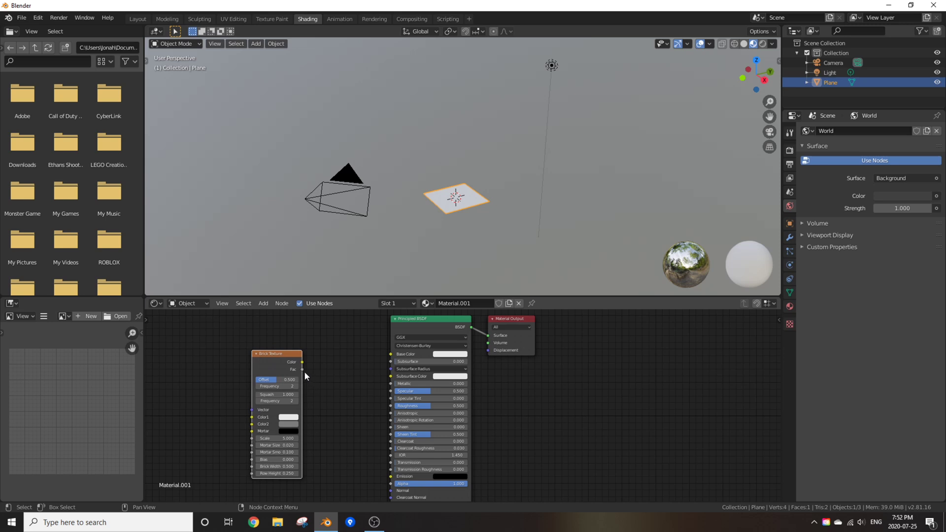
middle_click_drag(326, 360, 372, 377)
left_click_drag(363, 361, 333, 362)
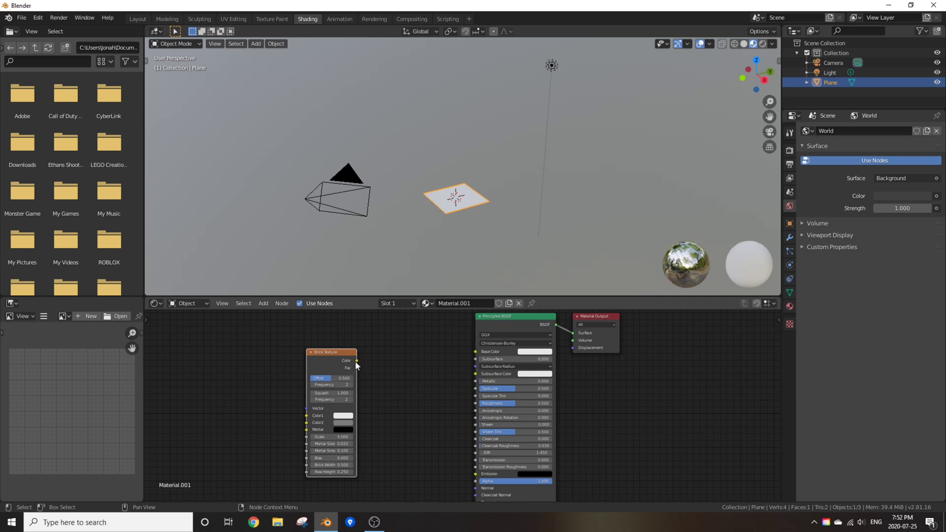
left_click_drag(356, 360, 475, 351)
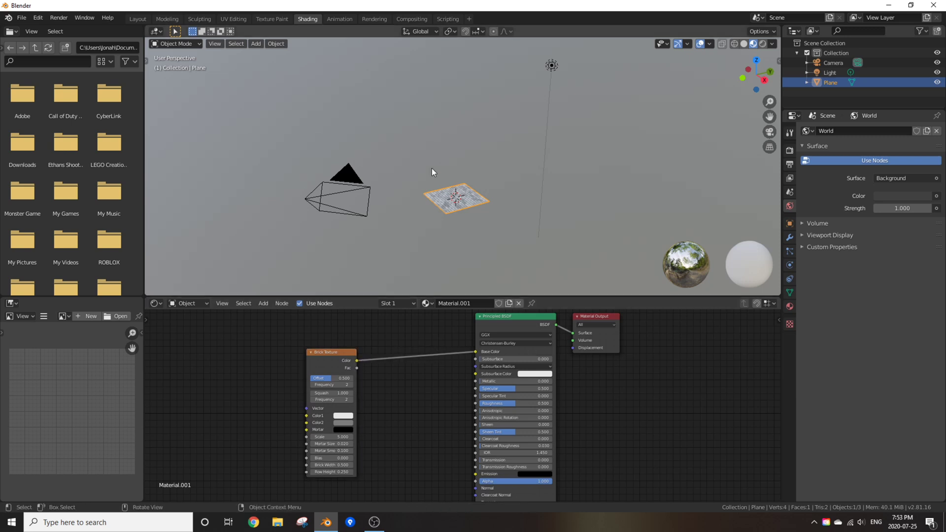
Set the Brick Texture's Mortar Smooth to 0.800
scroll(431, 168, "up", 3)
middle_click_drag(430, 172, 544, 203)
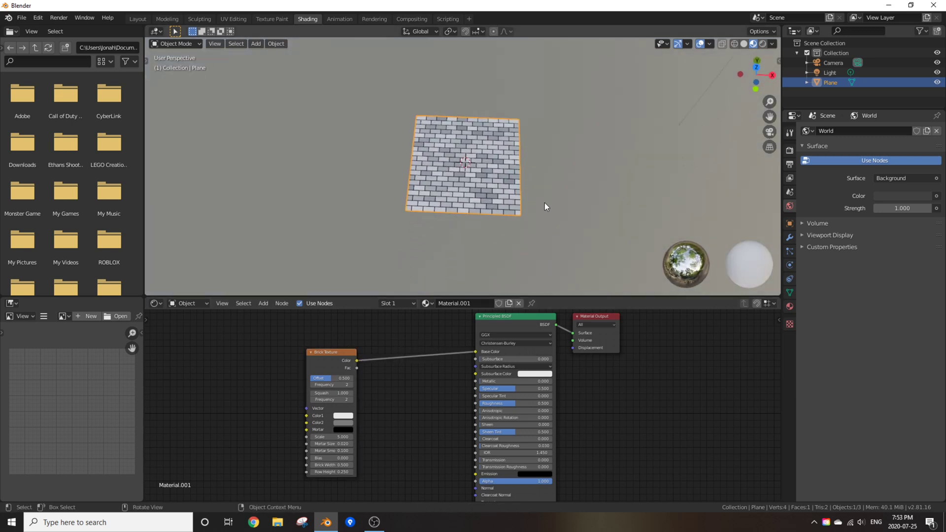
scroll(537, 187, "up", 3)
scroll(532, 178, "down", 1)
middle_click_drag(538, 199, 261, 168, "shift")
scroll(510, 182, "up", 2)
scroll(510, 182, "up", 3)
scroll(261, 168, "up", 3)
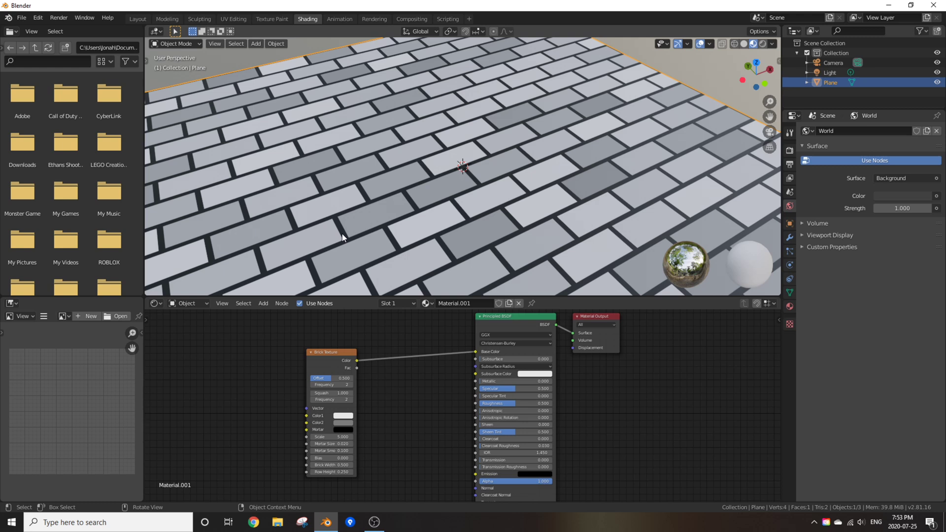
left_click(334, 451)
key("BackSpace")
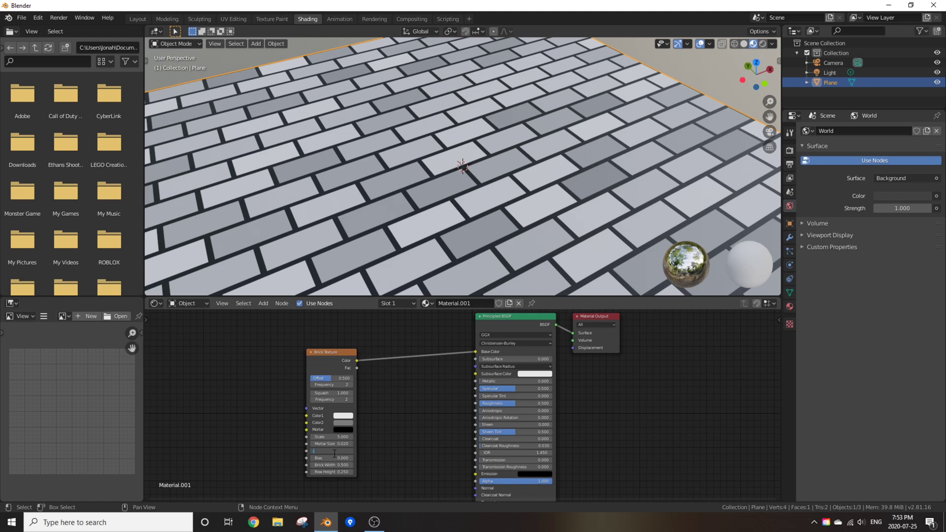
type(".8")
key("Return")
Reframe the node view and pick up the Brick Texture node for copying
scroll(261, 379, "up", 2)
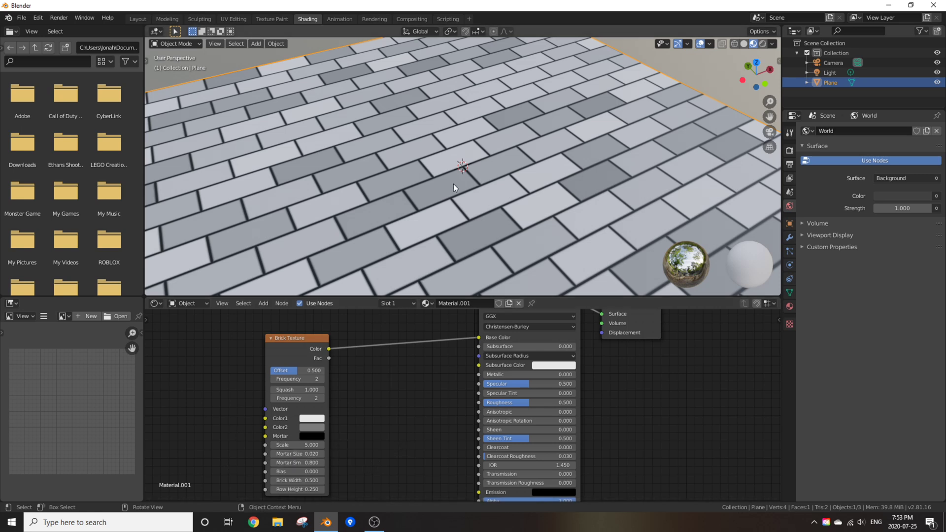
scroll(452, 188, "up", 4)
scroll(452, 188, "up", 3)
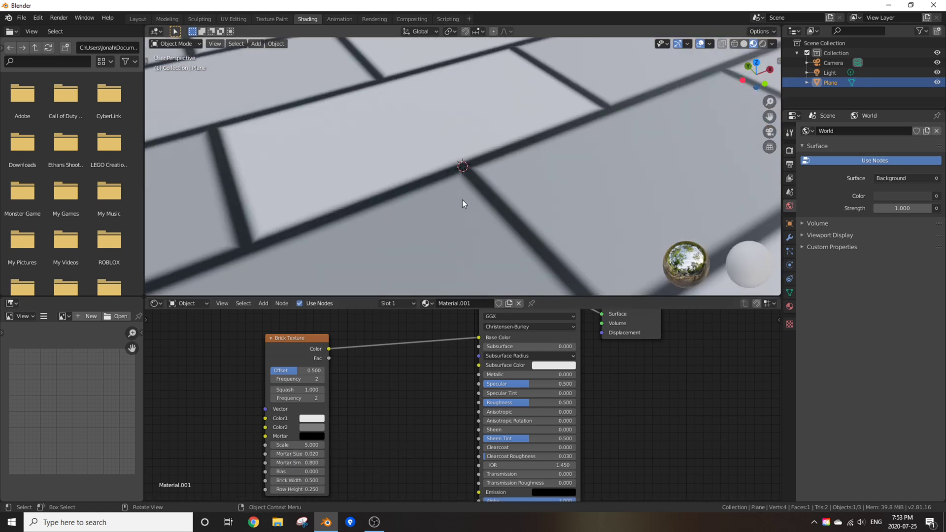
scroll(462, 199, "down", 6)
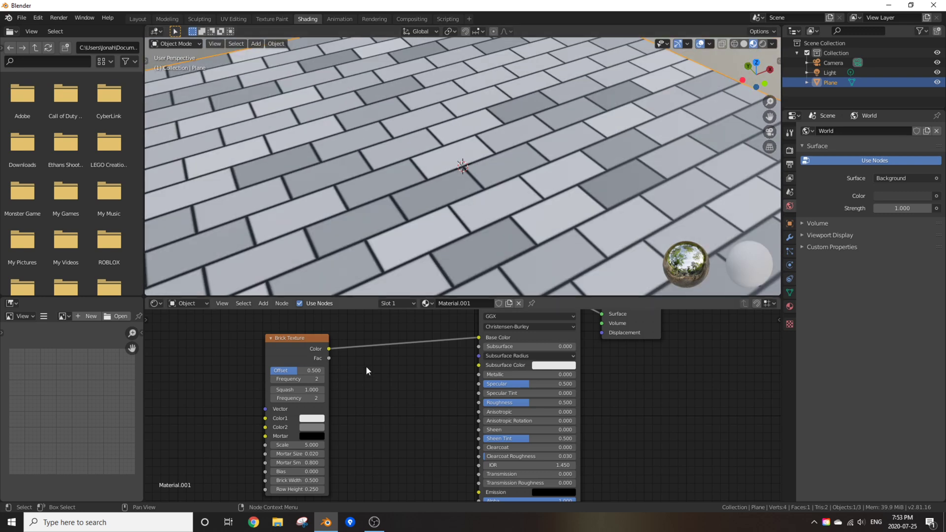
scroll(365, 370, "down", 2)
middle_click_drag(365, 370, 409, 332)
Duplicate the Brick Texture node and place the copy below the original
key("shift+d")
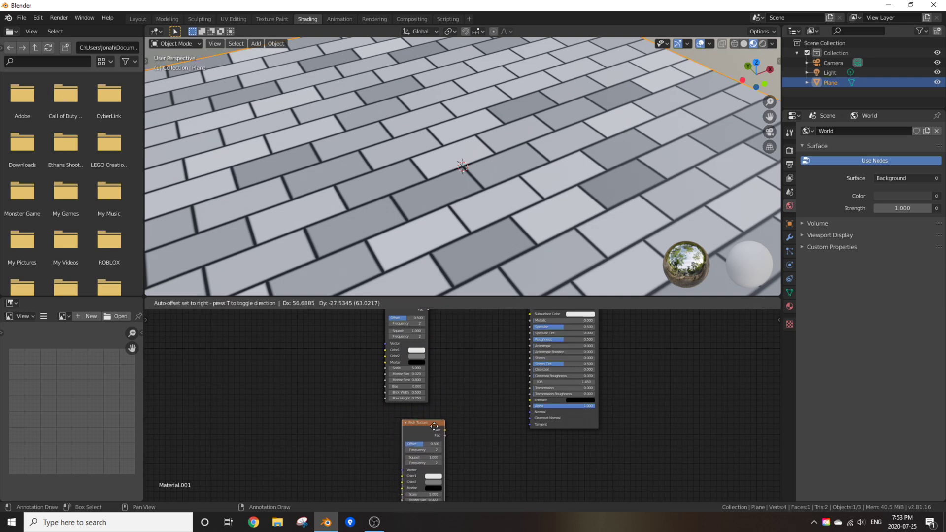
left_click(446, 417)
scroll(443, 419, "up", 3)
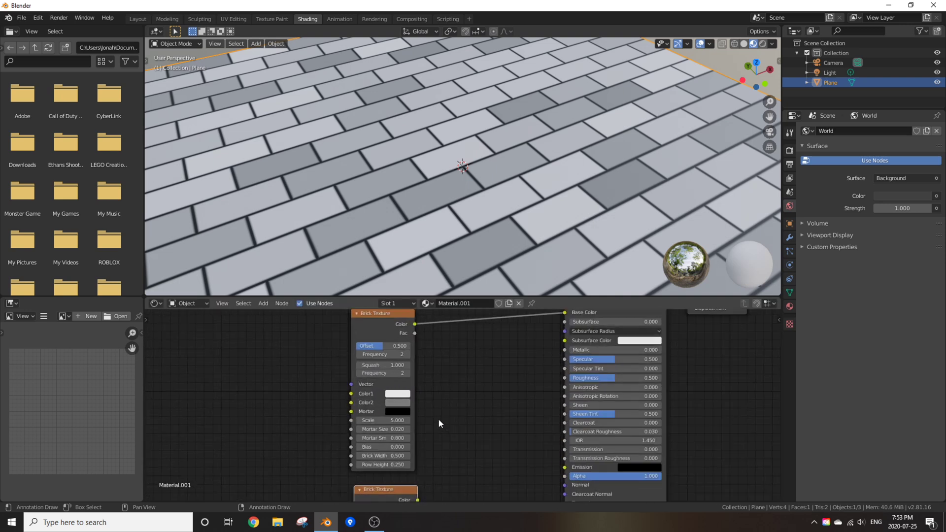
middle_click_drag(438, 418, 451, 439)
left_click_drag(424, 369, 413, 354)
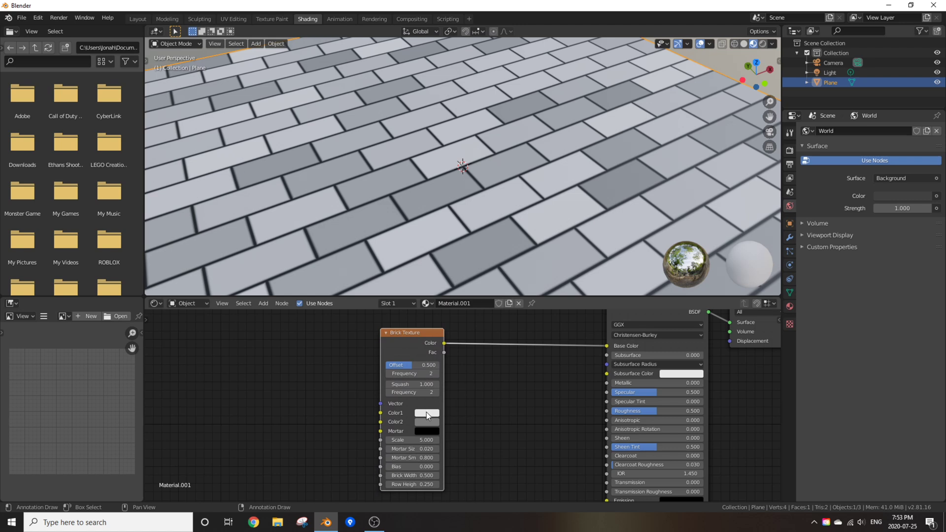
Set the brick colours Color1 and Color2 to pink and dark red
left_click(426, 413)
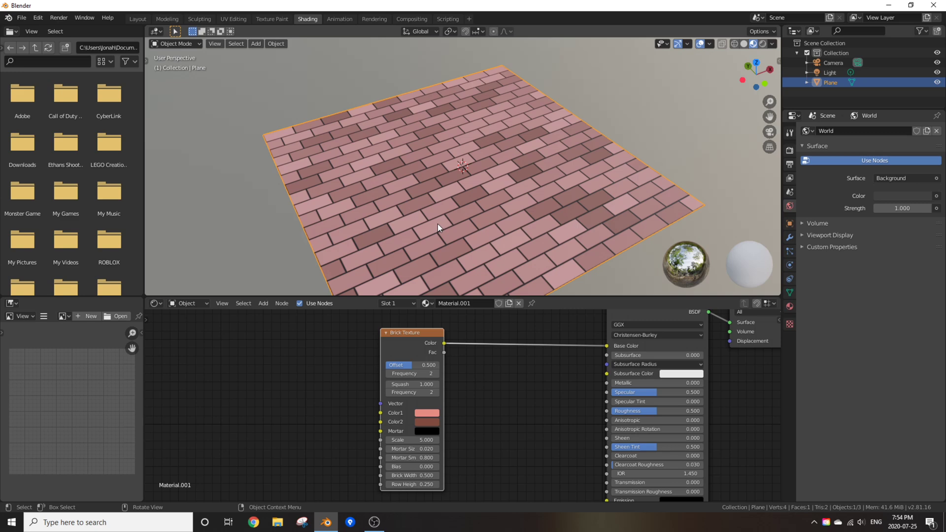
scroll(437, 224, "up", 5)
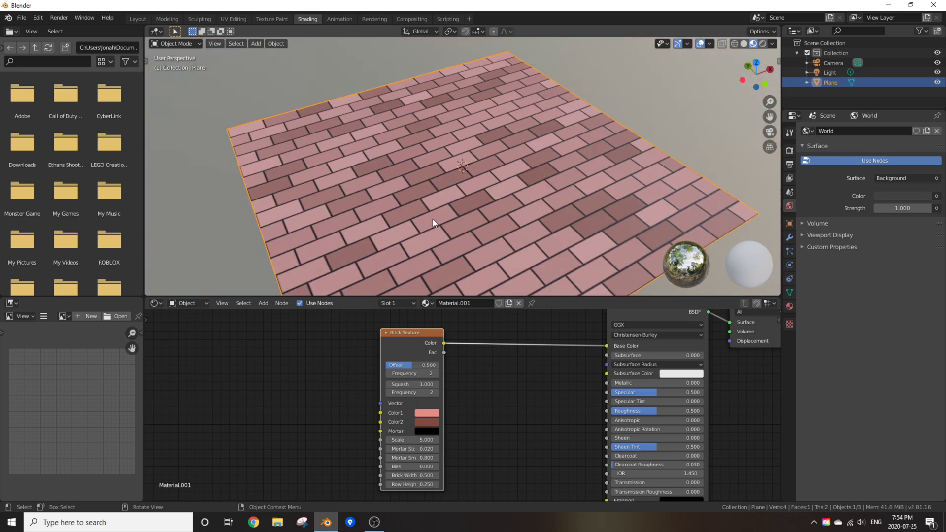
scroll(397, 244, "up", 2)
left_click(430, 420)
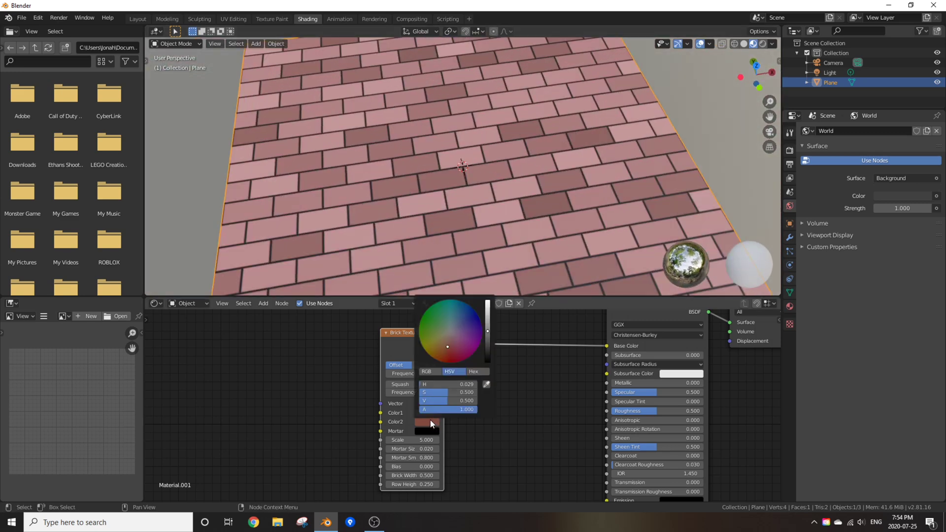
scroll(368, 241, "down", 6)
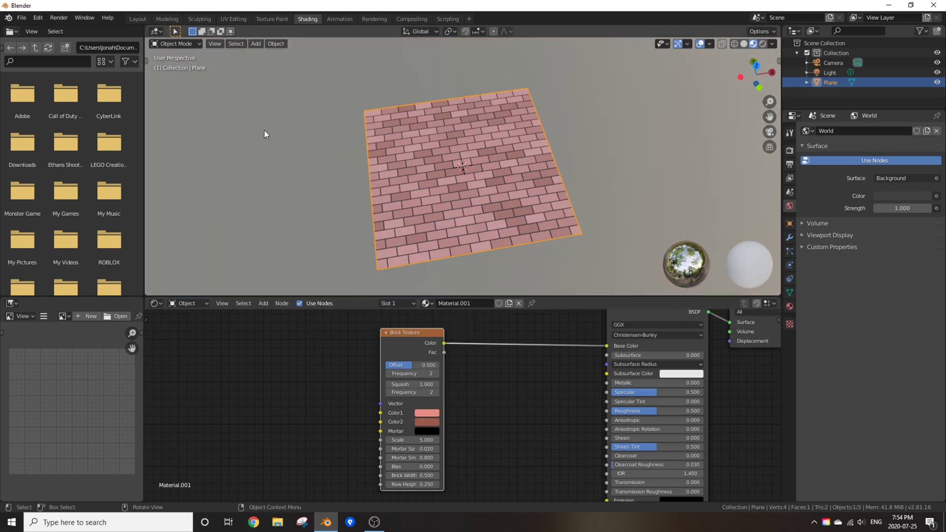
scroll(287, 376, "up", 5)
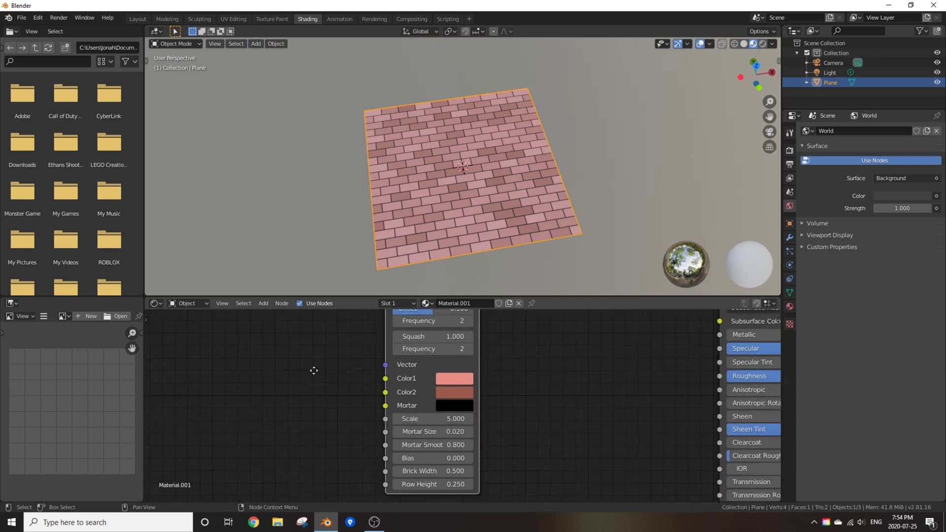
Brighten the mortar colour from black to grey, Value 0.4
left_click(461, 397)
left_click_drag(496, 354, 522, 354)
scroll(270, 234, "up", 8)
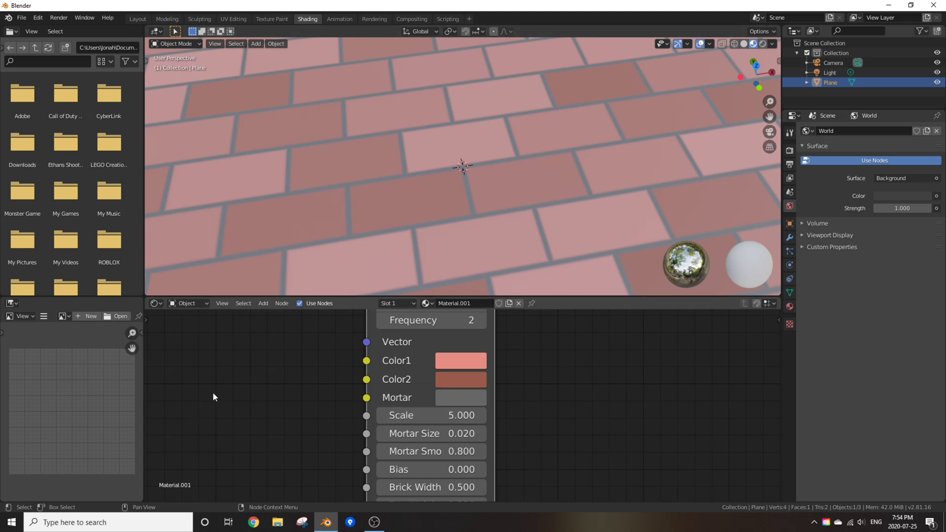
left_click(474, 400)
scroll(545, 421, "down", 5)
middle_click_drag(542, 420, 539, 448)
Add a Displacement node to the brick material
left_click_drag(539, 449, 491, 443)
middle_click_drag(564, 424, 442, 422)
key("shift+a")
left_click(441, 402)
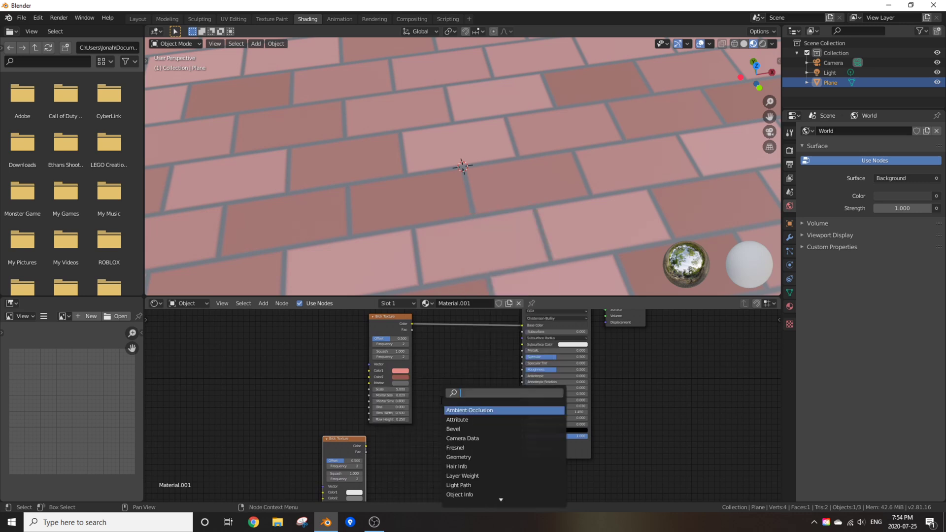
type("dis")
key("Return")
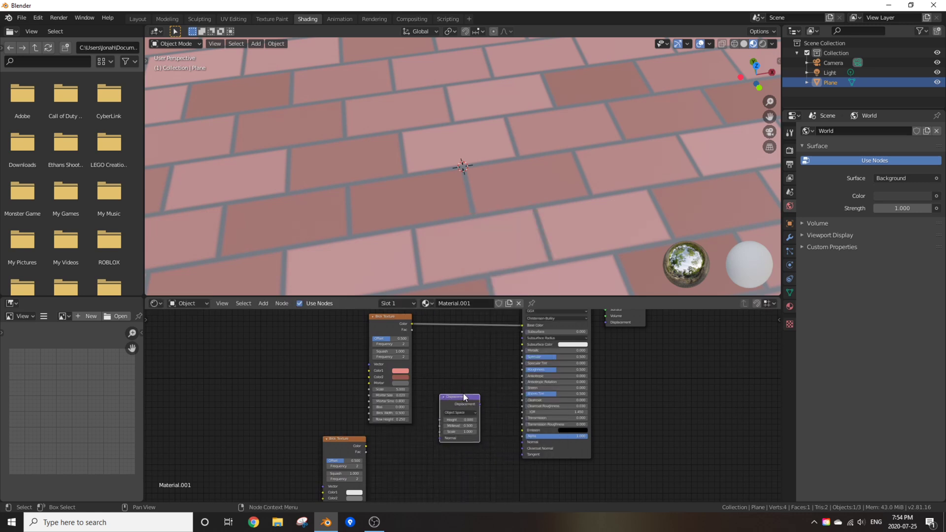
Wire the copied Brick Texture's Color through the Displacement node into the material output
middle_click_drag(477, 404, 372, 433)
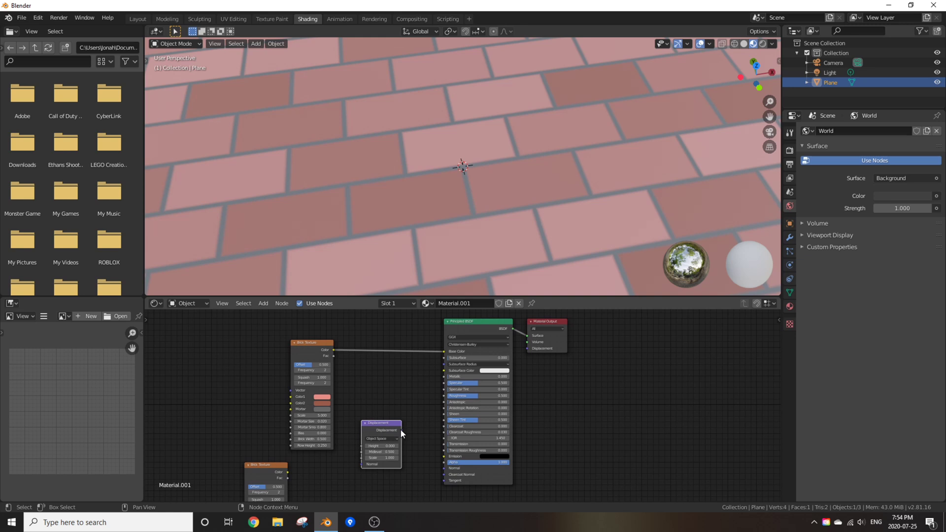
left_click_drag(400, 430, 488, 488)
middle_click_drag(489, 487, 512, 379)
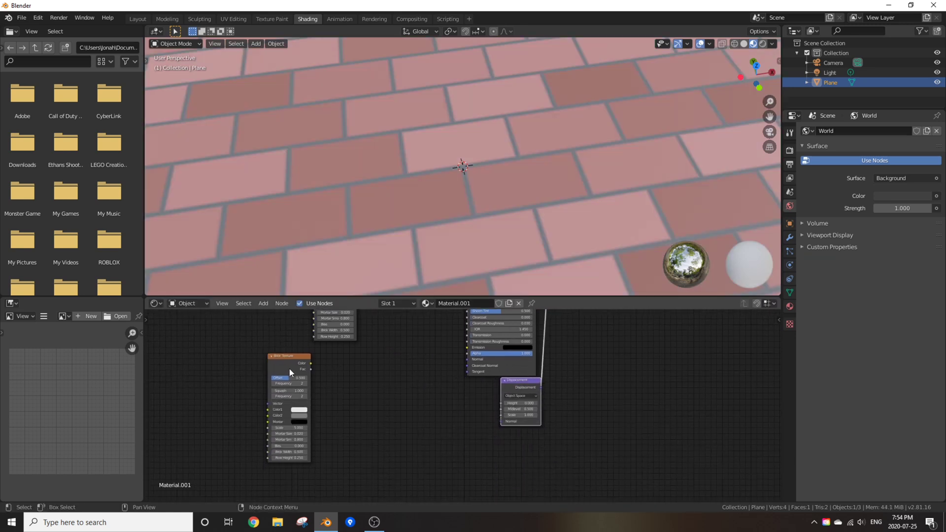
left_click_drag(290, 372, 508, 401)
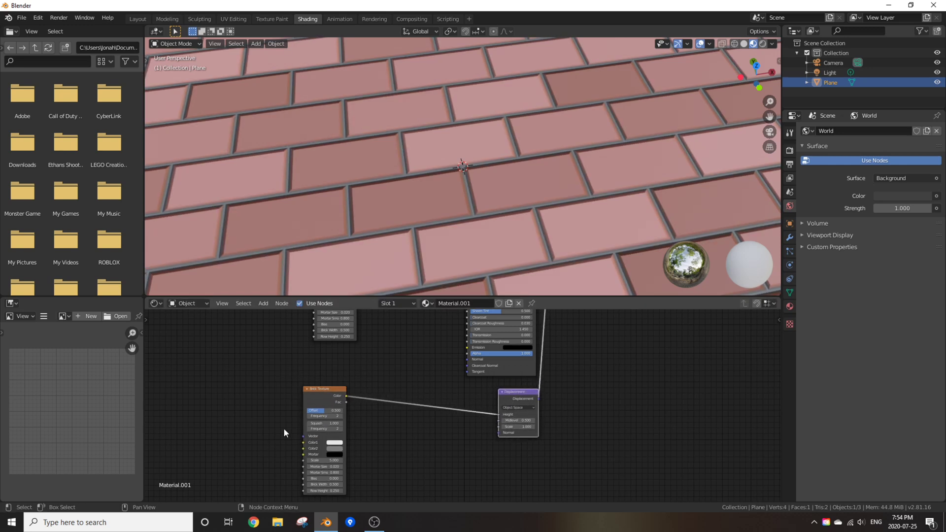
Orbit low over the plane to inspect the sunken mortar lines
scroll(353, 230, "down", 5)
middle_click_drag(353, 230, 447, 173)
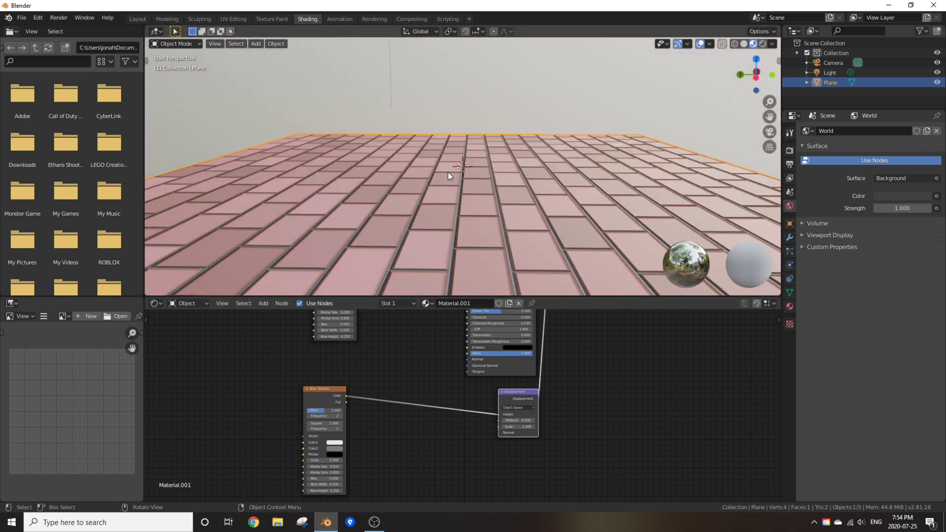
scroll(447, 173, "up", 1)
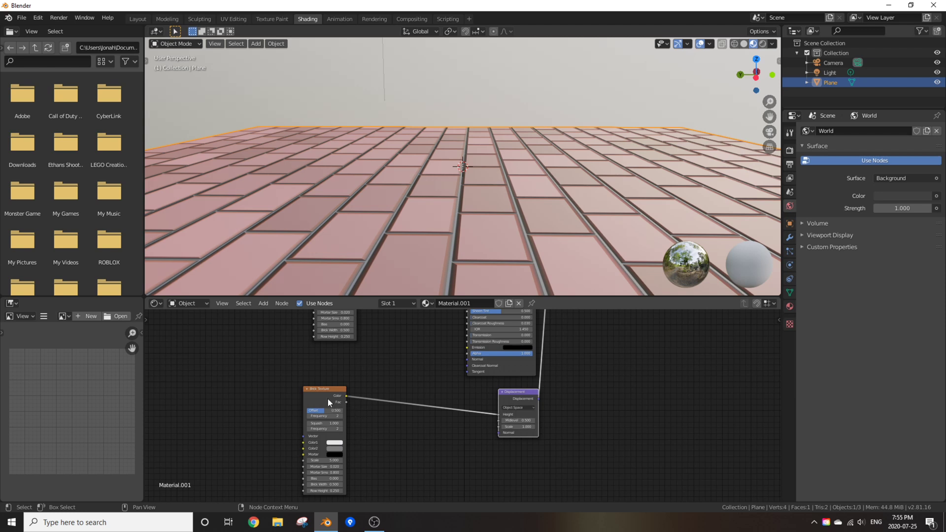
left_click_drag(329, 402, 311, 391)
middle_click_drag(311, 391, 375, 356)
Add a MixRGB node to the material
left_click_drag(357, 352, 339, 354)
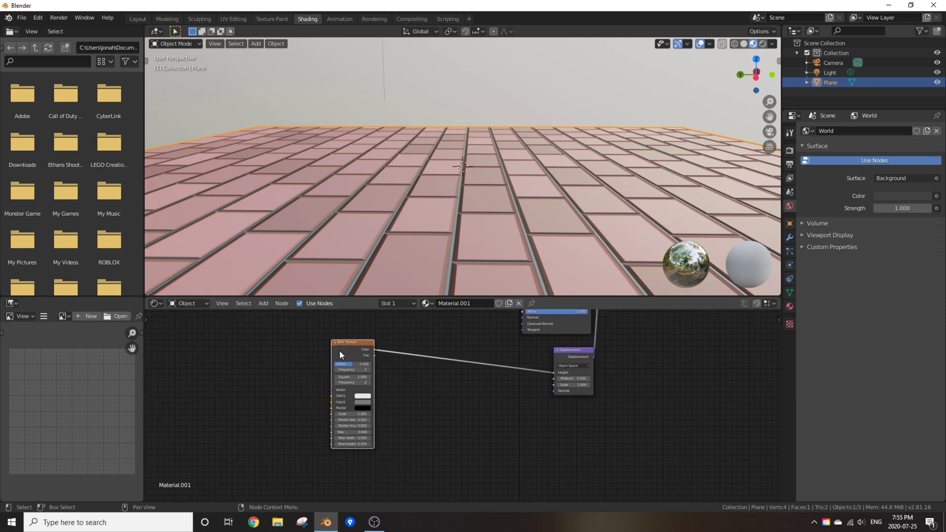
key("shift+a")
left_click(431, 398)
type("mixrgb")
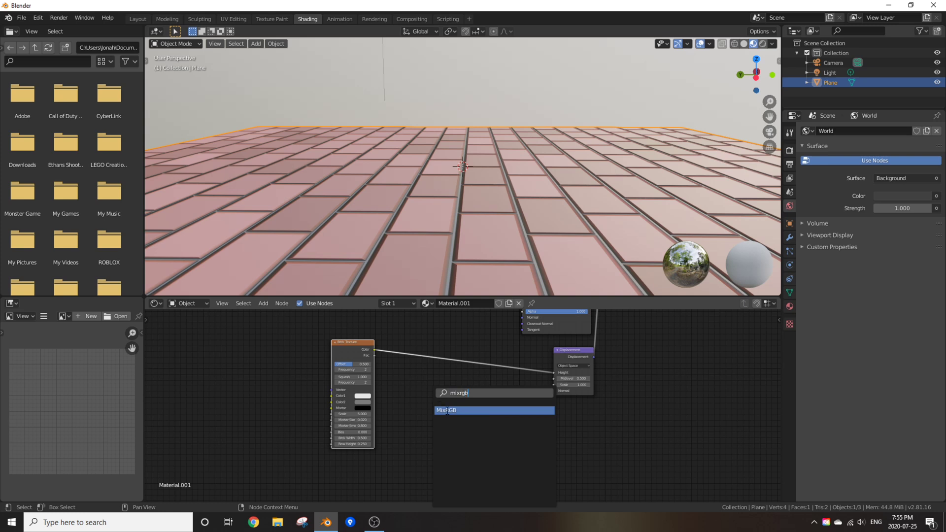
left_click(446, 419)
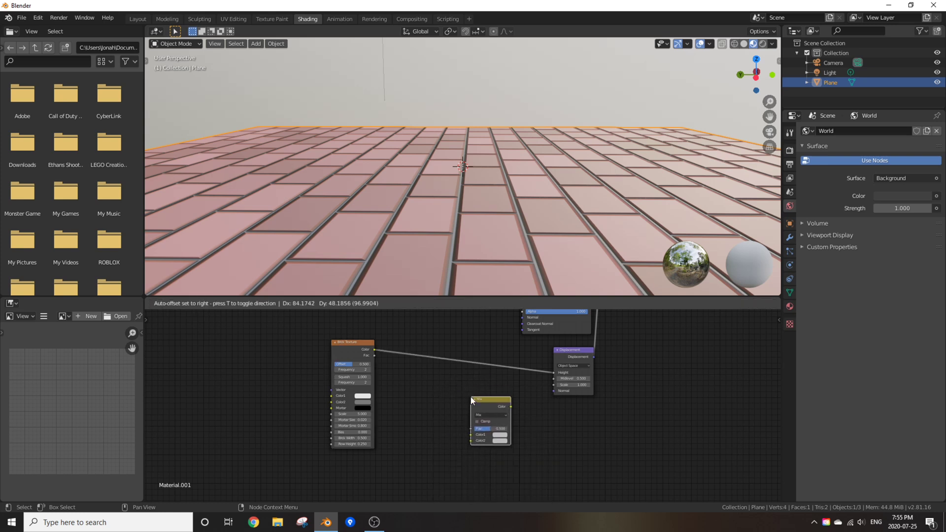
left_click(471, 400)
Add a Noise Texture and a duplicate of it above the original
left_click_drag(353, 345, 322, 314)
key("shift+a")
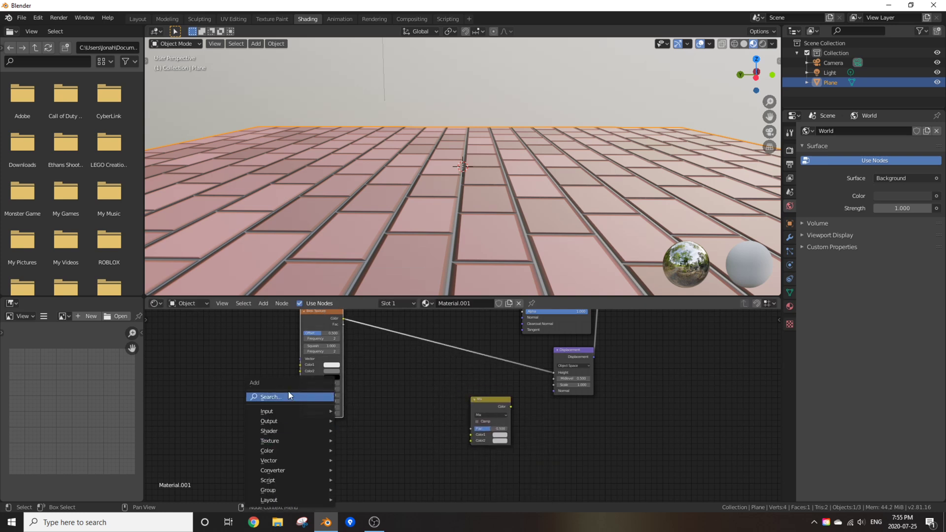
left_click(288, 397)
type("noise")
left_click(303, 405)
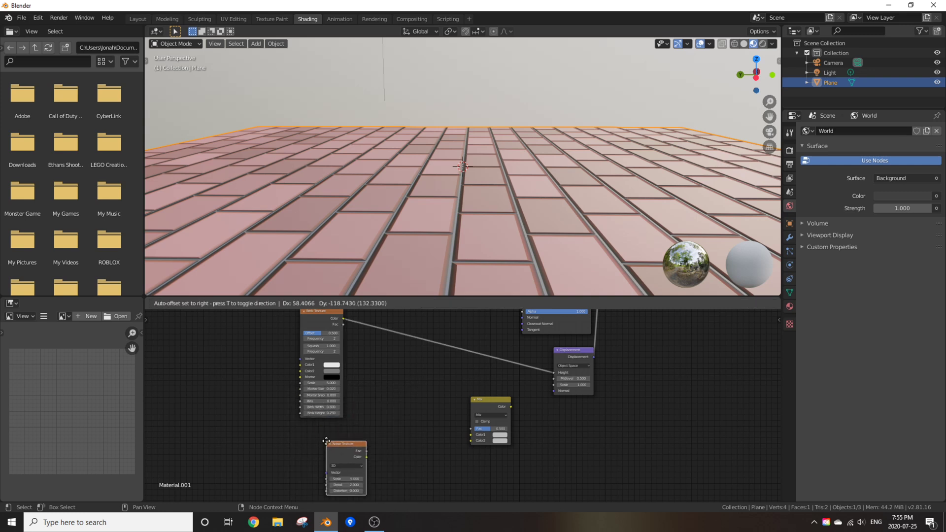
left_click(323, 407)
key("shift+d")
left_click(337, 394)
scroll(337, 395, "up", 2)
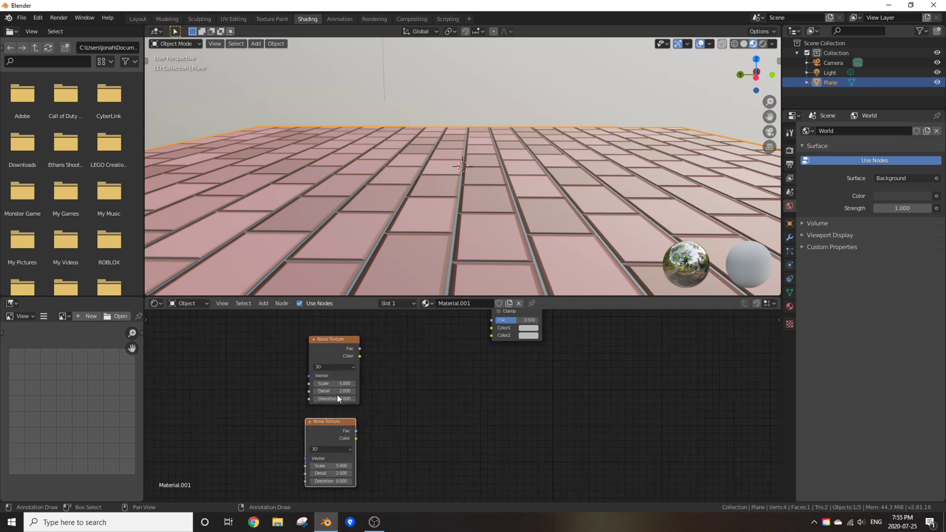
middle_click_drag(336, 398, 347, 387)
Give the lower Noise Texture Scale 10 and Detail 16, the upper Detail 16
left_click(350, 453)
type("1")
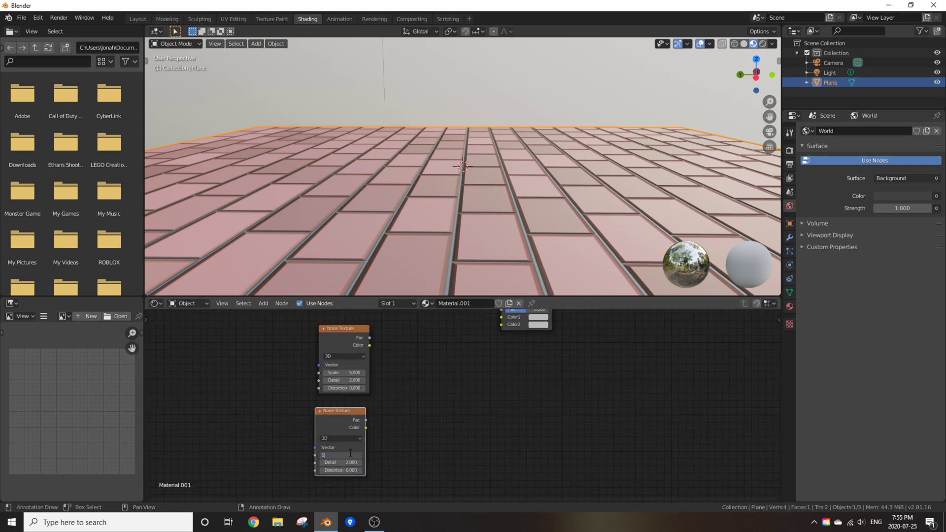
type("0")
key("Return")
left_click(348, 461)
type("16")
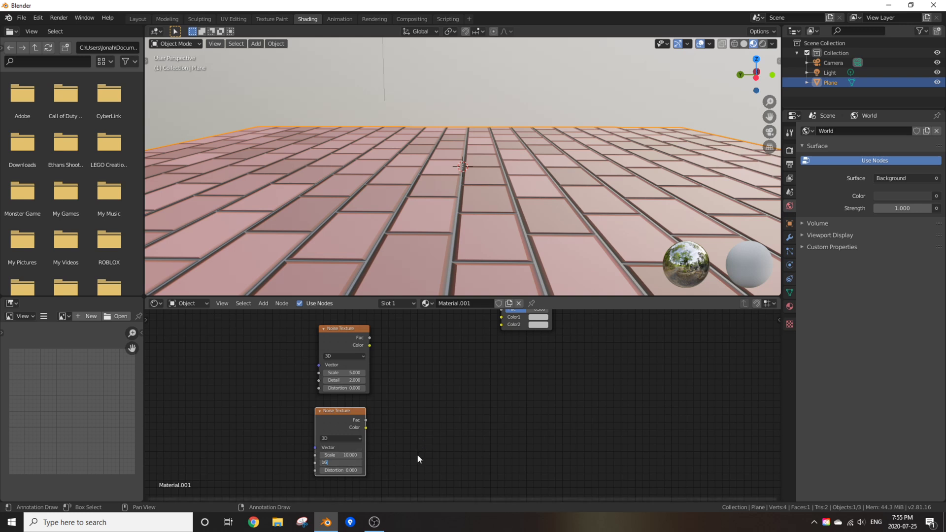
key("Return")
left_click(345, 379)
type("16")
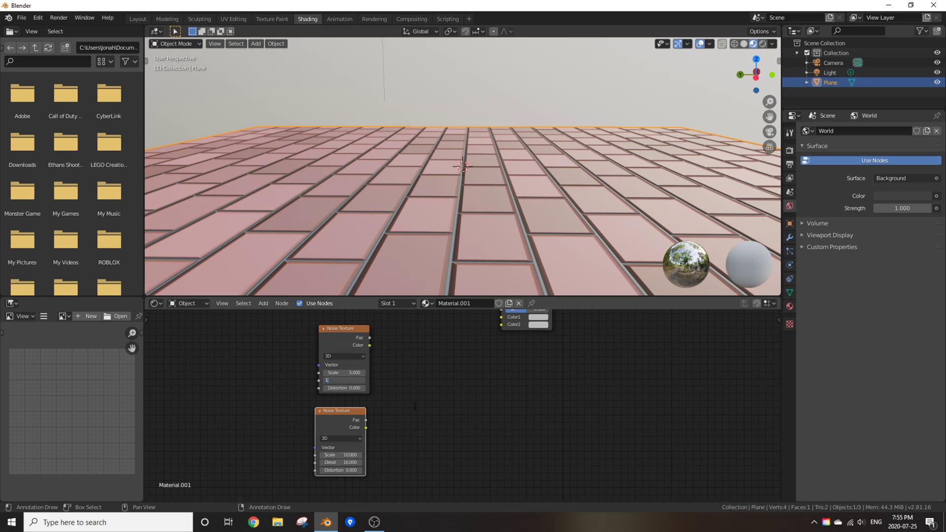
key("Return")
Feed the two Noise Fac outputs into the Mix node's Color1 and Color2
middle_click_drag(406, 374, 381, 409)
left_click_drag(344, 373, 476, 353)
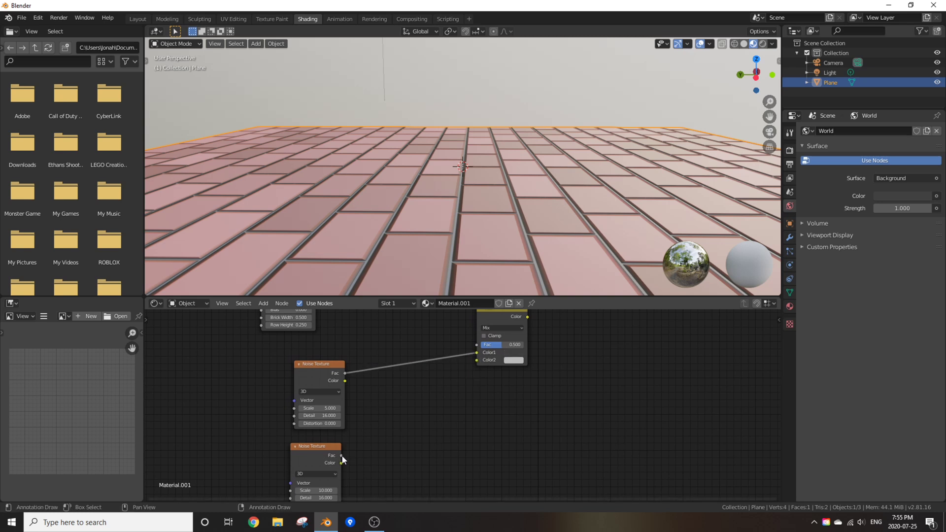
left_click_drag(342, 456, 476, 360)
Duplicate the Mix node and insert it between Brick Texture and Displacement
middle_click_drag(507, 325, 486, 386)
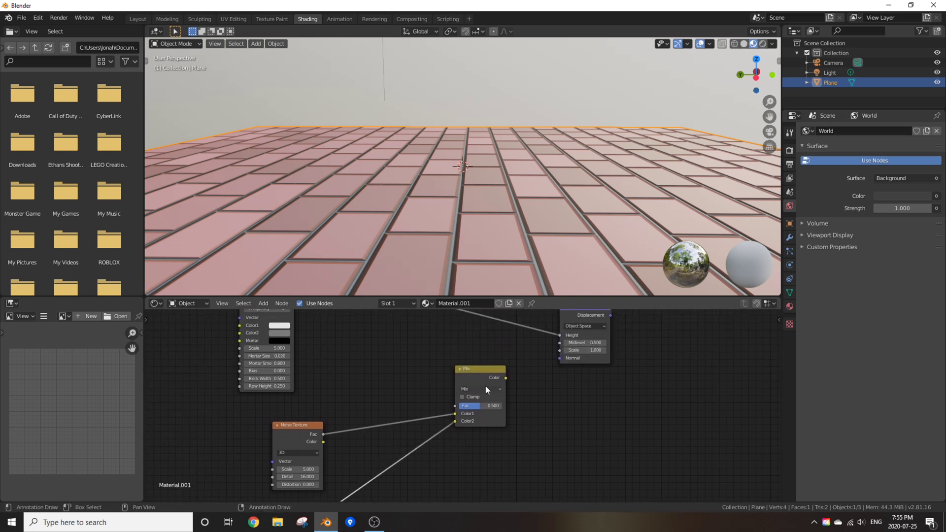
left_click_drag(472, 374, 373, 389)
key("shift+d")
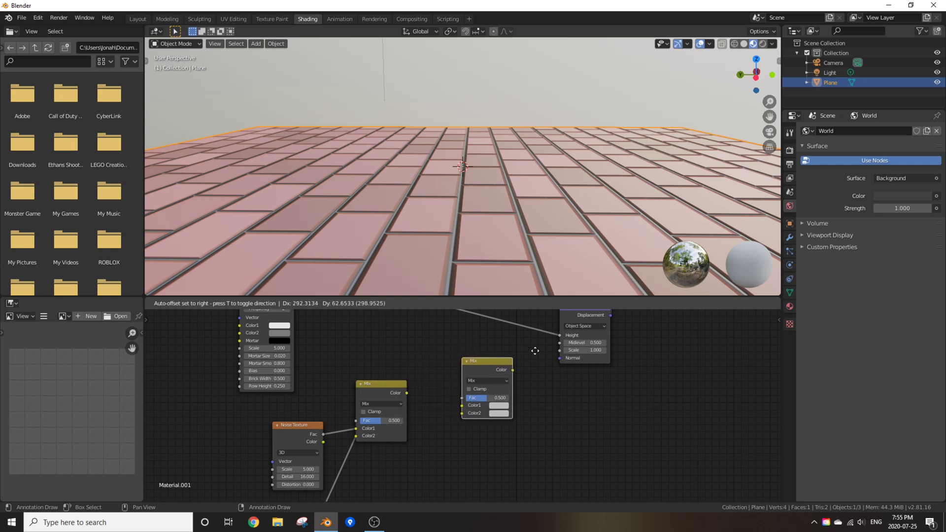
left_click(497, 357)
middle_click_drag(498, 357, 483, 408)
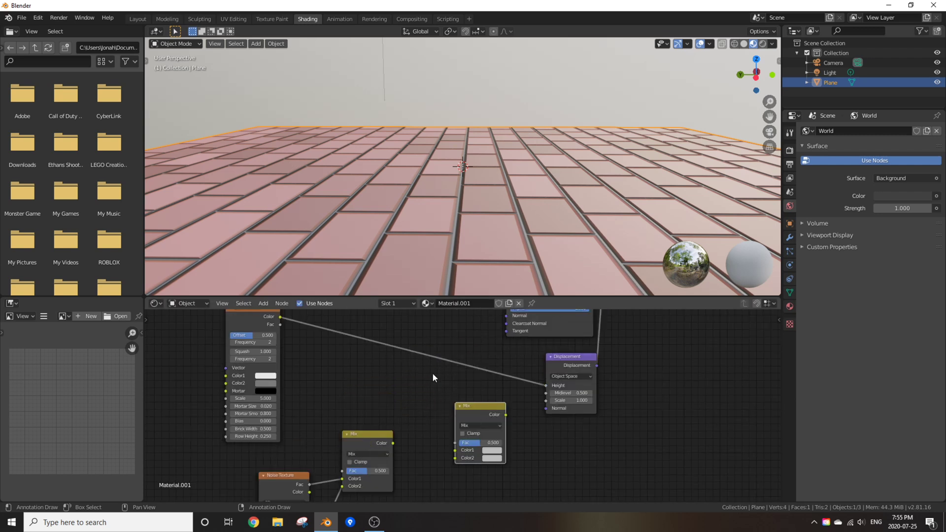
middle_click_drag(436, 372, 444, 408)
left_click_drag(491, 444, 493, 382)
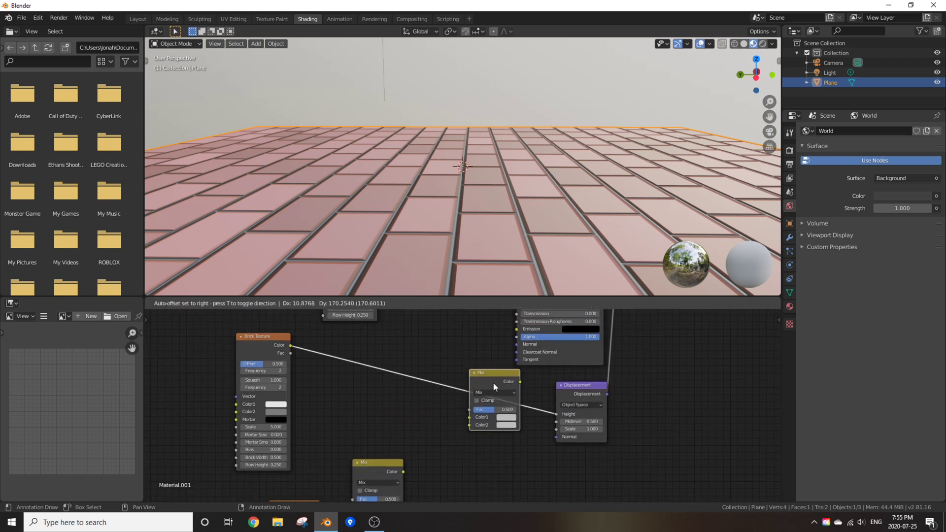
Feed the noise Mix result into the brick Mix's Color2
middle_click_drag(403, 442, 438, 386)
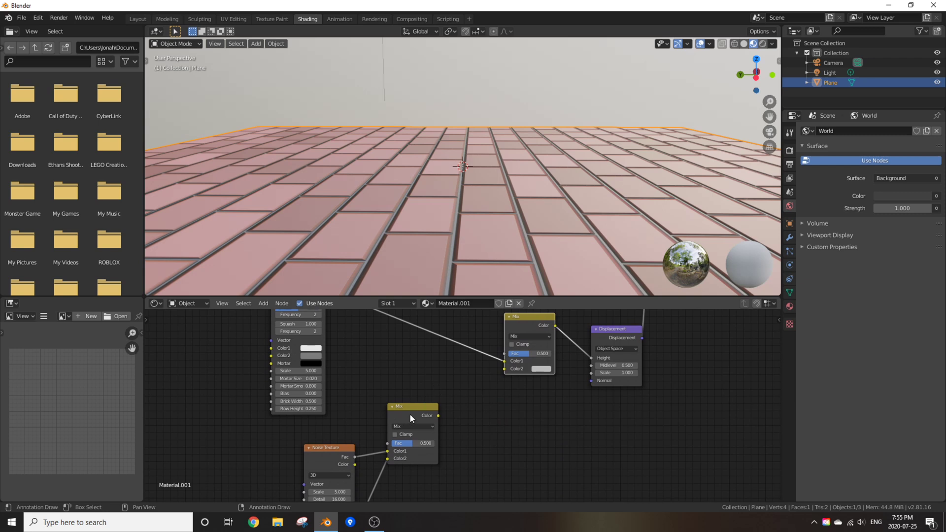
middle_click_drag(407, 415, 292, 402)
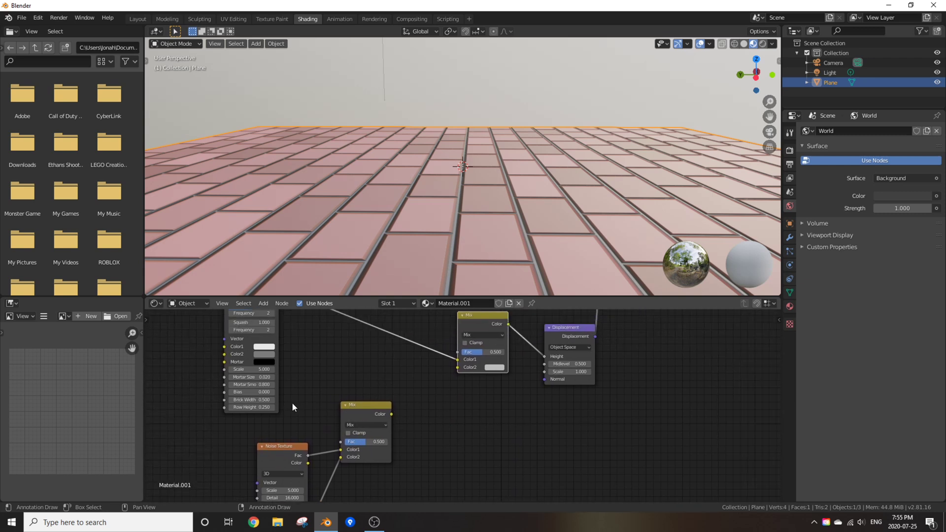
left_click_drag(392, 414, 461, 367)
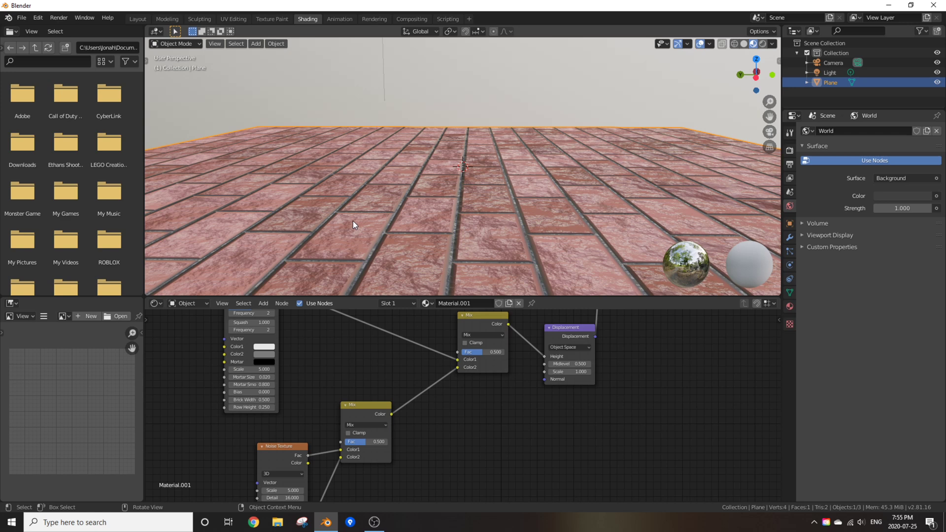
Orbit around the brick plane and switch the viewport to Rendered shading
middle_click_drag(352, 221, 465, 217)
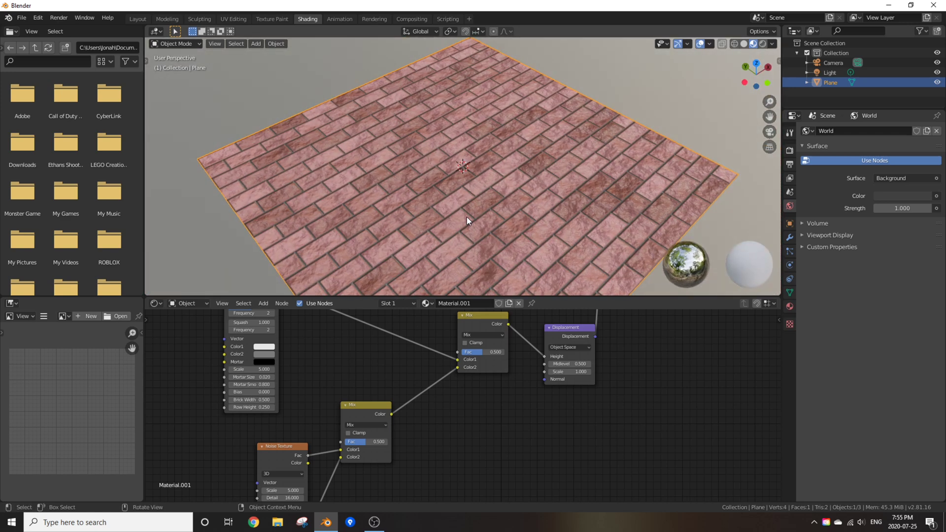
scroll(466, 218, "up", 5)
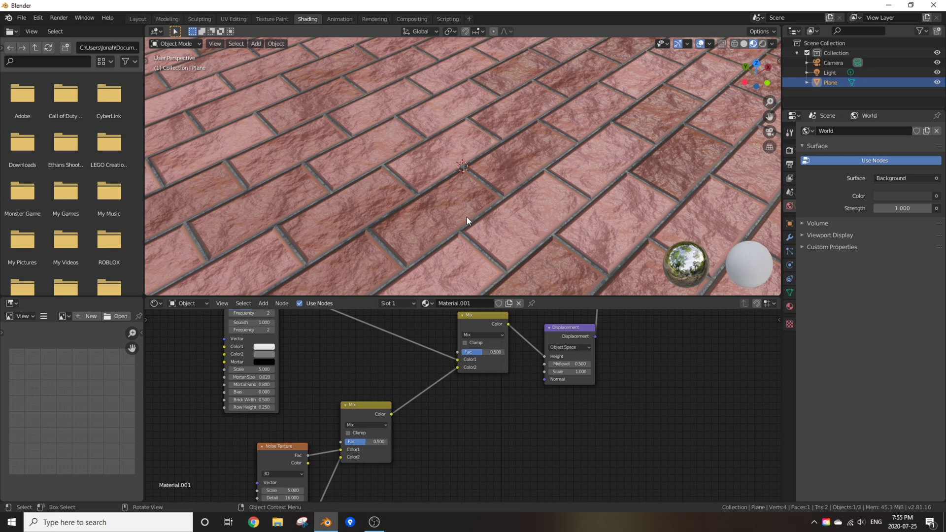
middle_click_drag(335, 219, 522, 205)
scroll(478, 189, "down", 5)
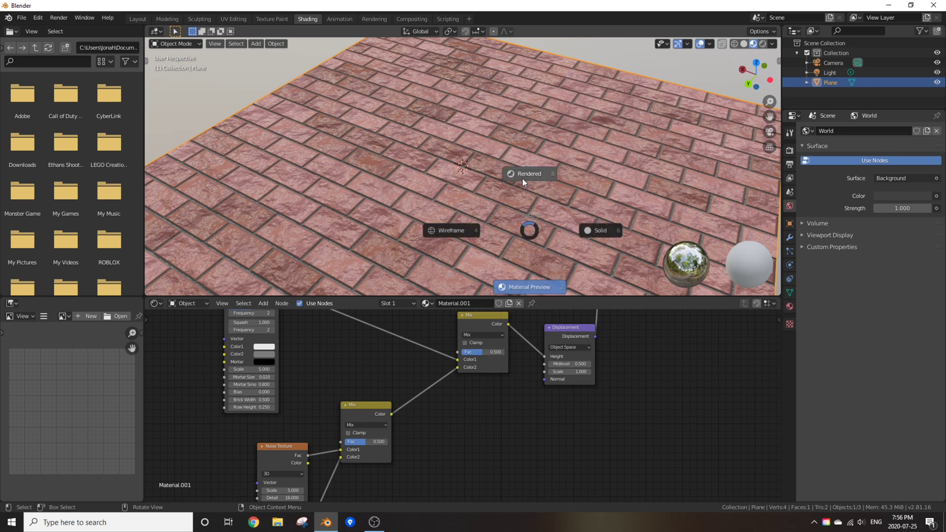
left_click(522, 178)
scroll(517, 187, "down", 5)
middle_click_drag(318, 357, 348, 422)
scroll(365, 160, "down", 10)
key("s")
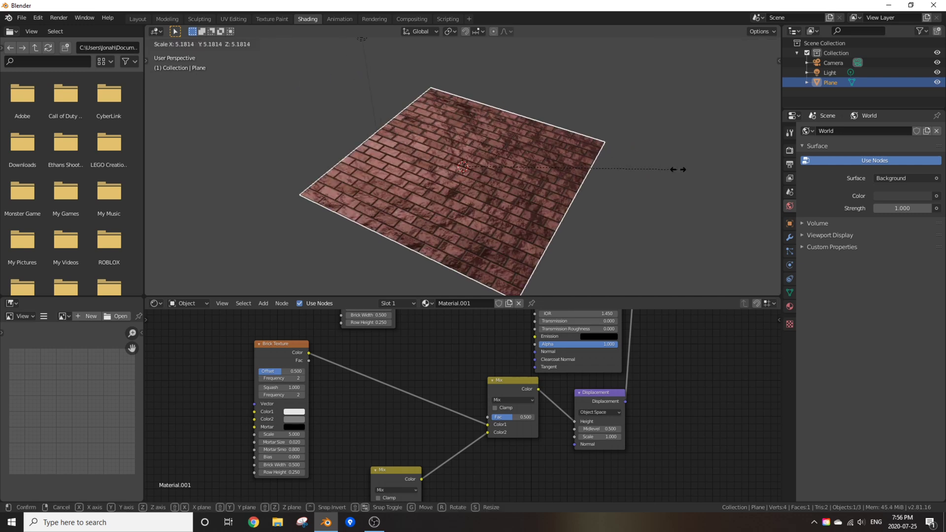
left_click(633, 166)
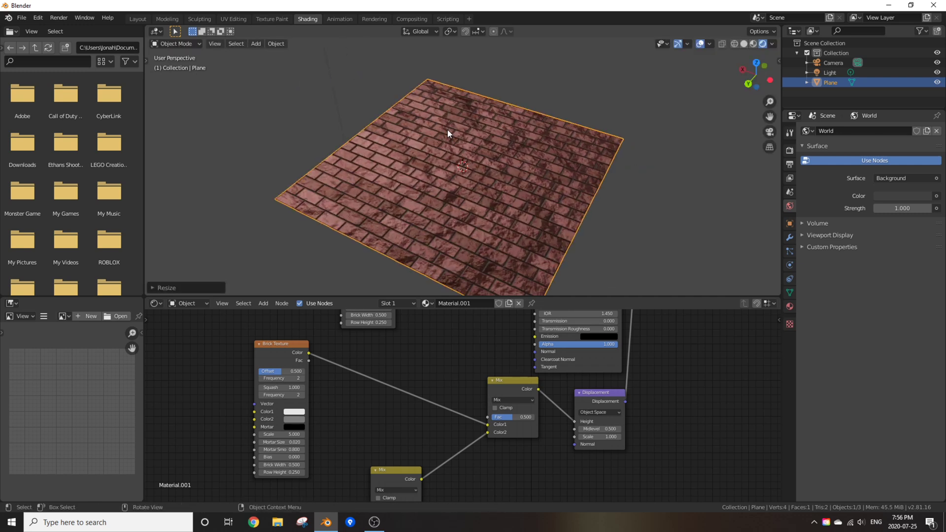
scroll(447, 129, "down", 2)
left_click(389, 58)
key("g")
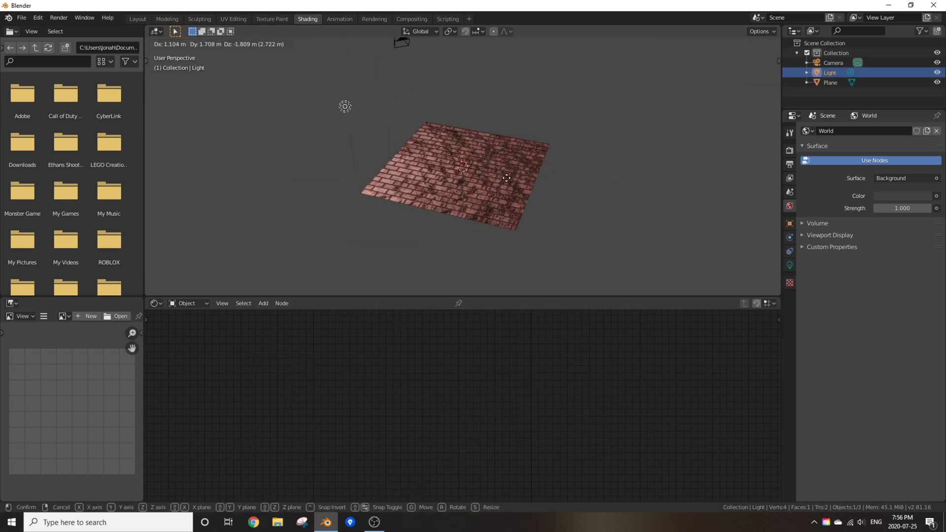
left_click(599, 121)
scroll(527, 167, "up", 5)
key("g")
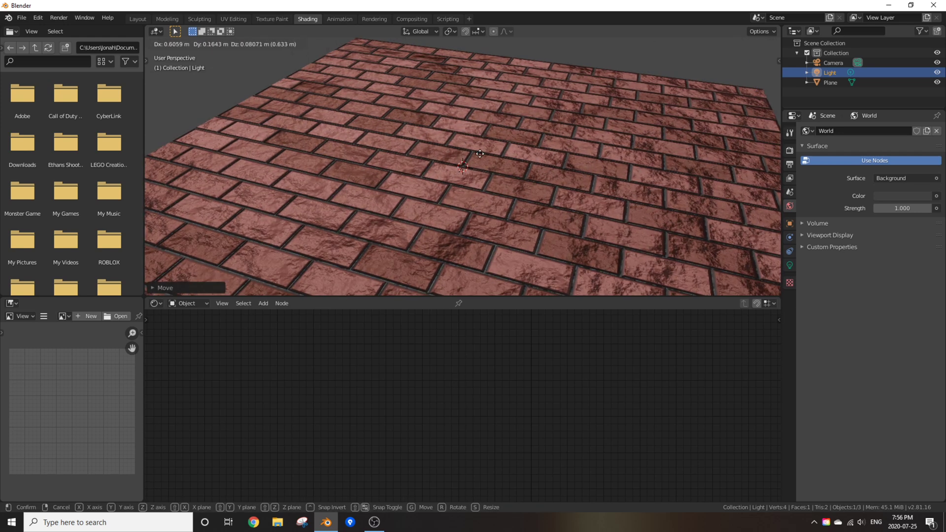
left_click(228, 125)
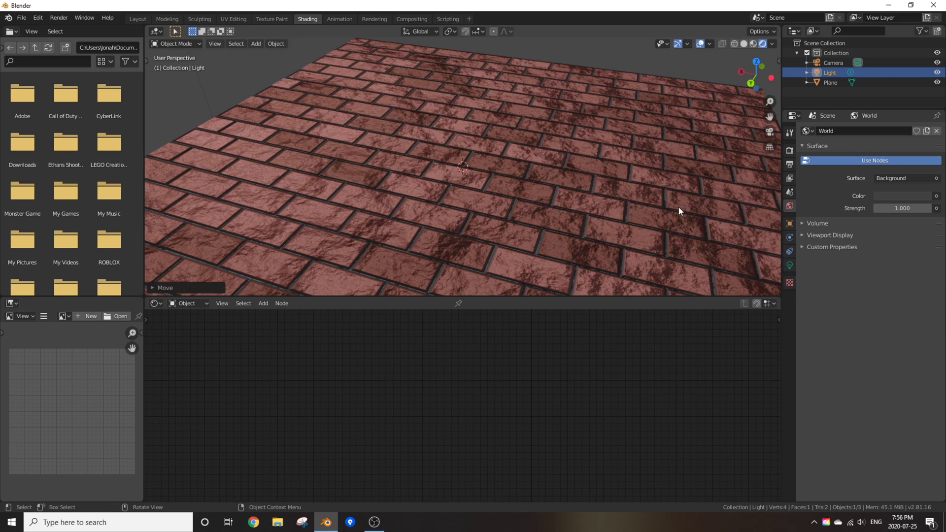
middle_click_drag(680, 210, 421, 171)
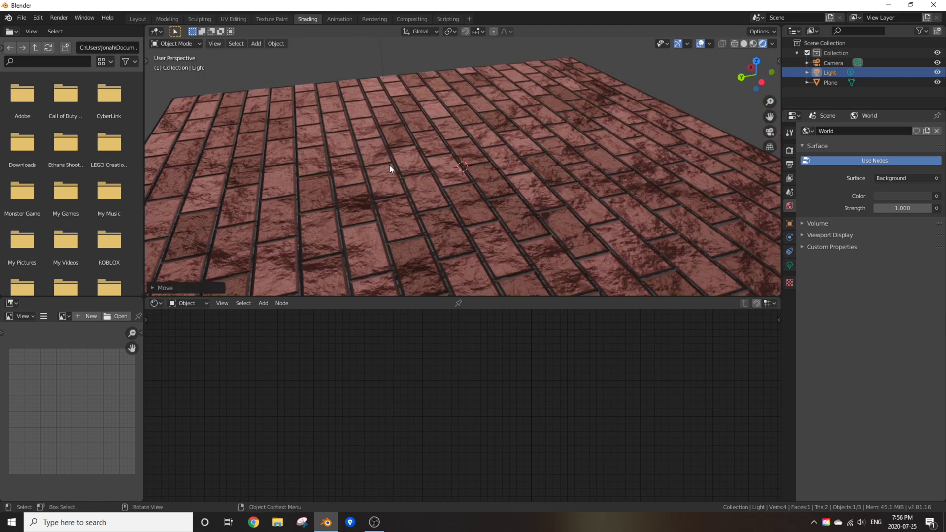
Set the render engine to Cycles in Render Properties
left_click(789, 150)
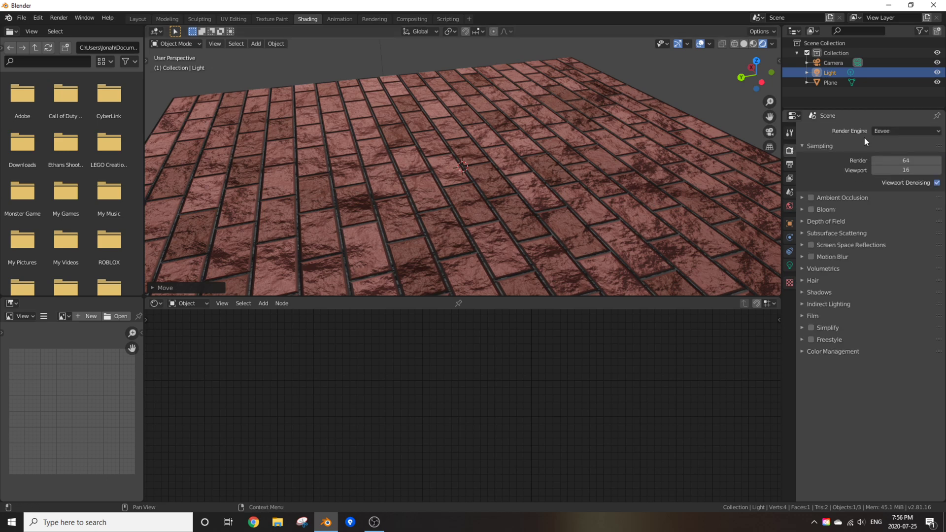
left_click(887, 131)
left_click(897, 153)
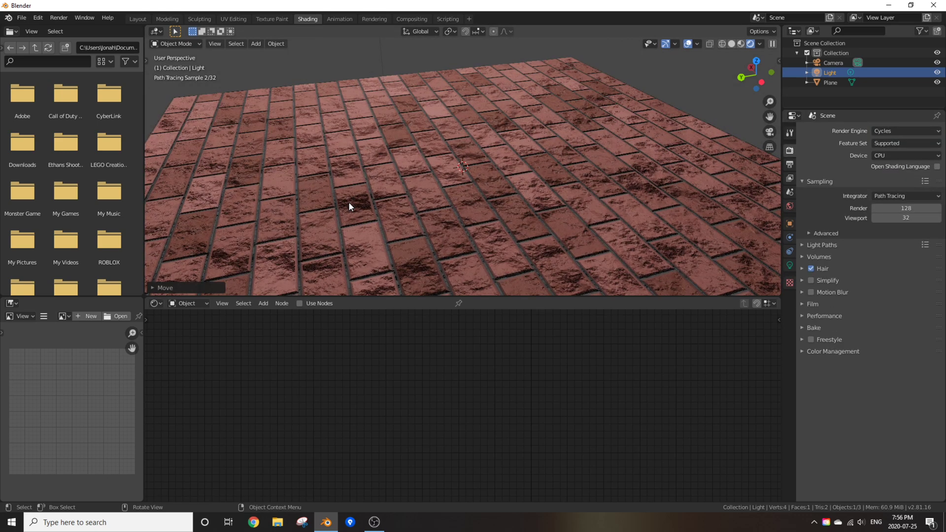
scroll(349, 202, "down", 4)
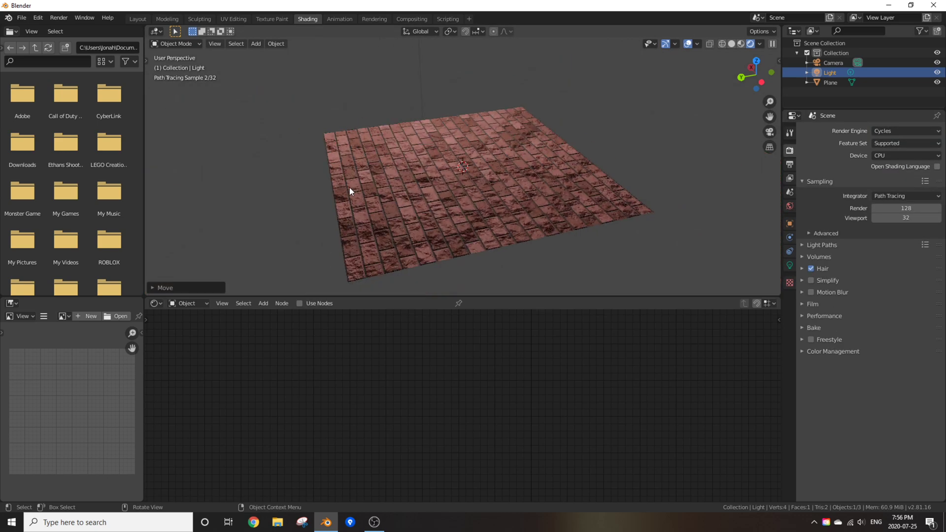
Select the plane, enter Edit Mode and subdivide its mesh
left_click(383, 168)
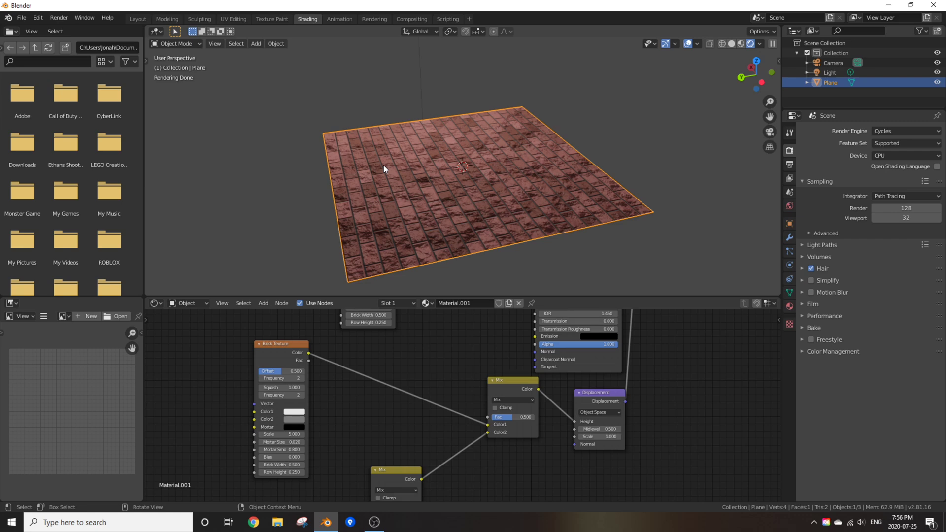
key("Tab")
right_click(383, 165)
left_click(383, 165)
Repeat the subdivision twice to reach 262,144 faces and return to Object Mode
key("shift+r")
key("shift+r")
key("shift+r")
key("shift+r")
key("shift+r")
key("shift+r")
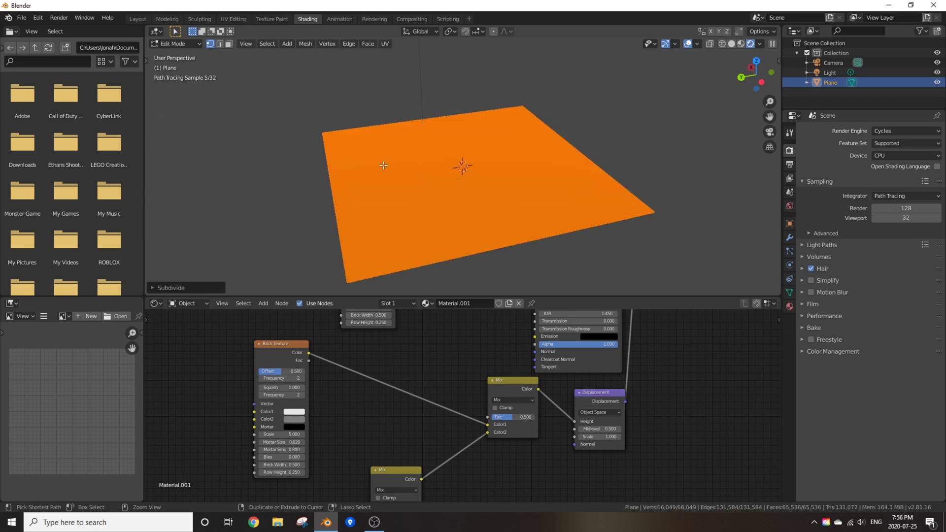
scroll(383, 170, "up", 5)
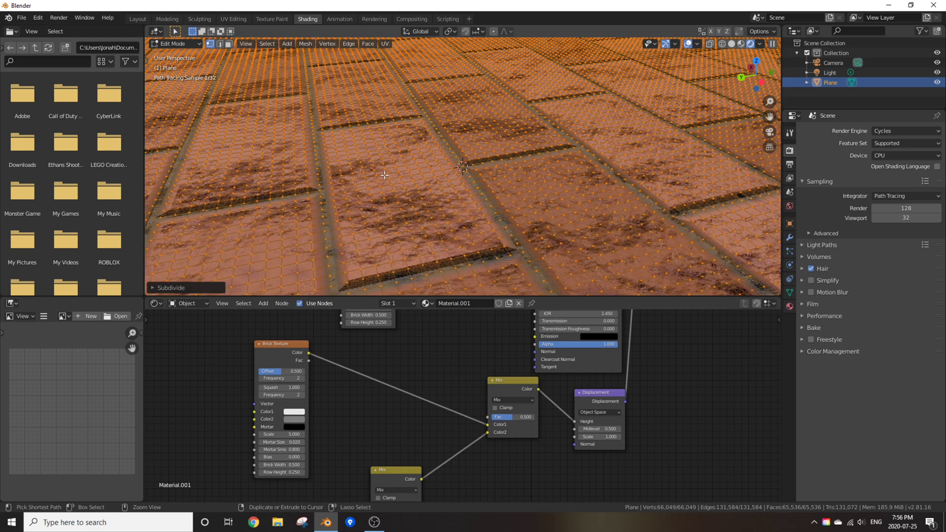
key("shift+r")
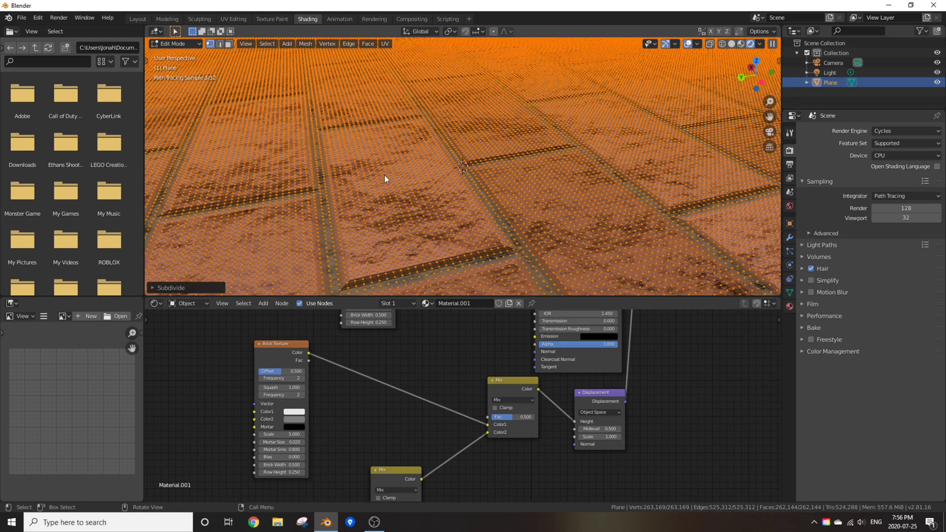
key("Tab")
scroll(374, 171, "down", 4)
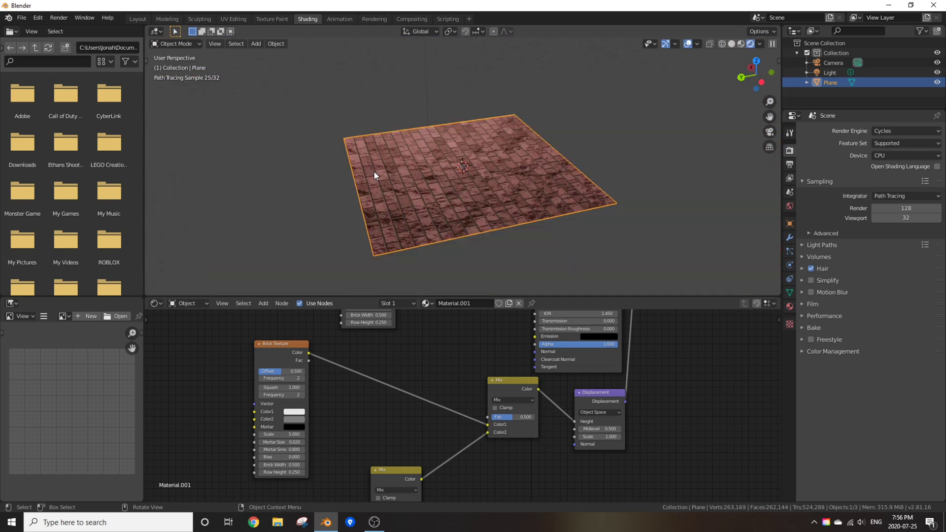
Set Material.001's Surface Displacement method to Displacement and Bump, then deselect the plane
left_click(788, 306)
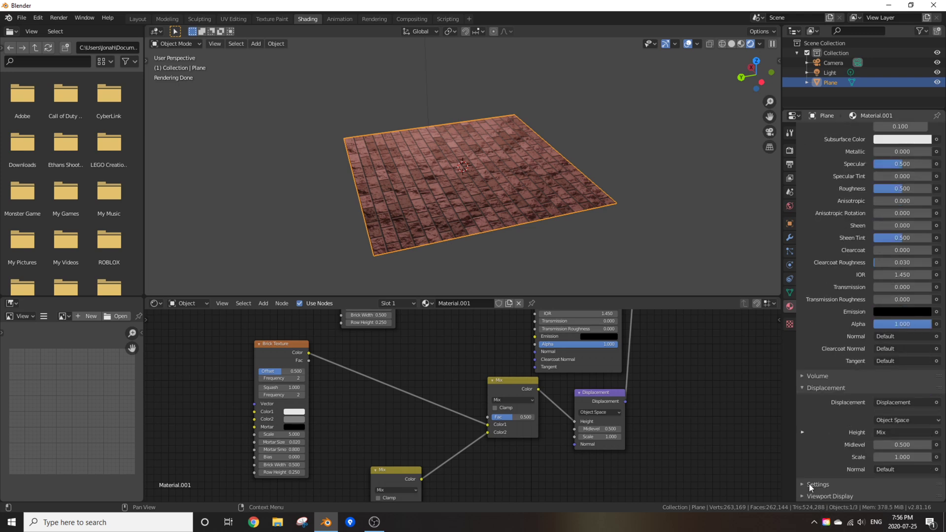
left_click(804, 484)
scroll(797, 425, "down", 6)
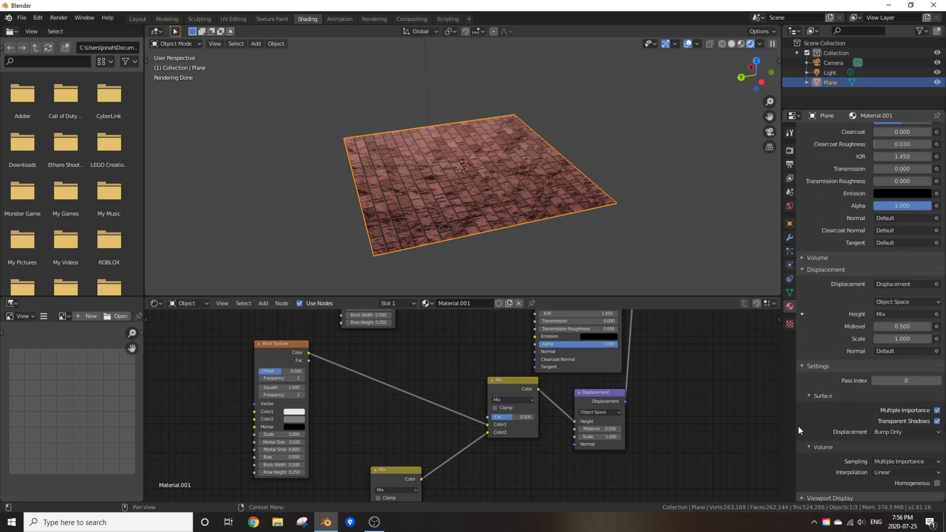
left_click(889, 429)
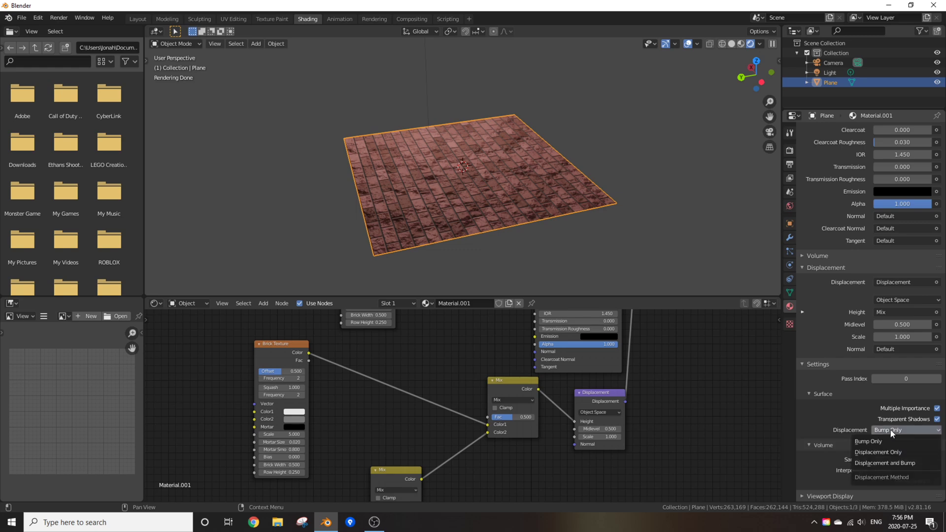
left_click(894, 463)
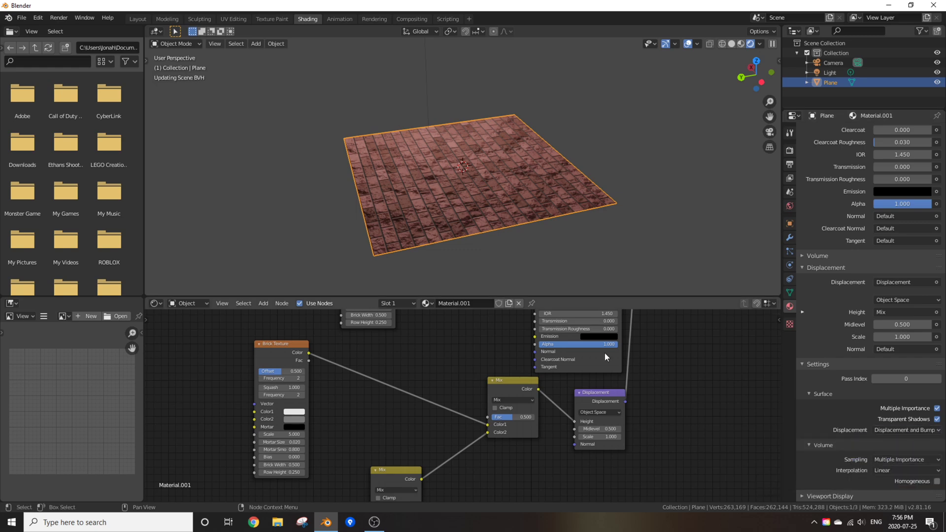
left_click(318, 178)
Orbit around the tall displaced bricks and nudge the Displacement node right
middle_click_drag(318, 178, 267, 206)
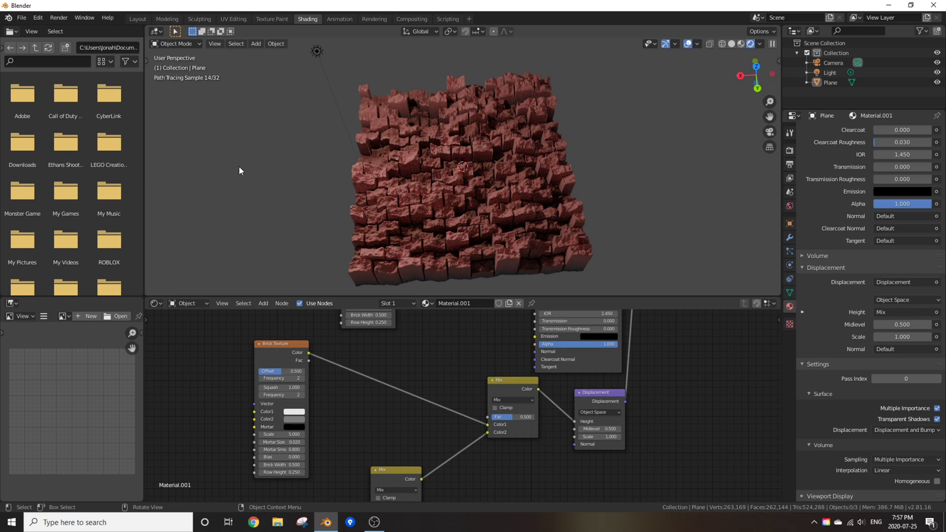
mouse_move(332, 155)
middle_mouse_down()
mouse_move(406, 151)
mouse_move(237, 201)
middle_mouse_up()
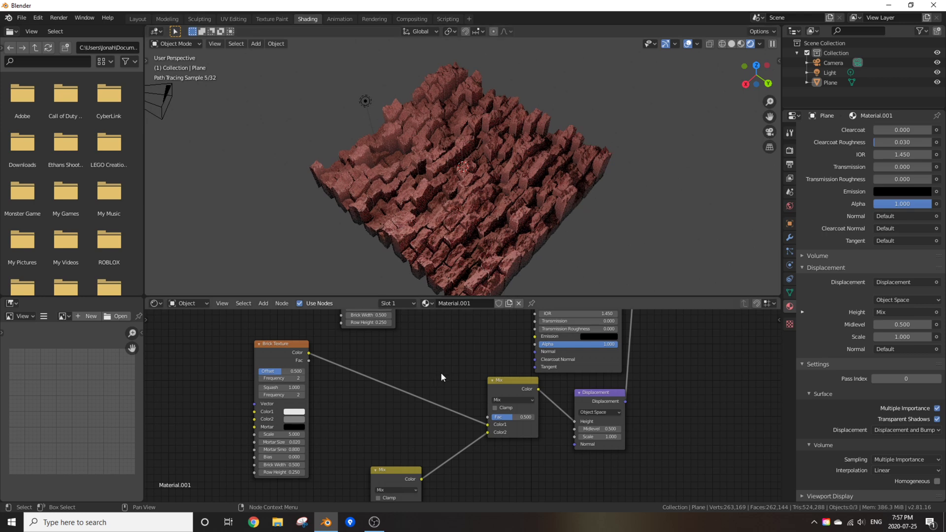
scroll(604, 427, "up", 3)
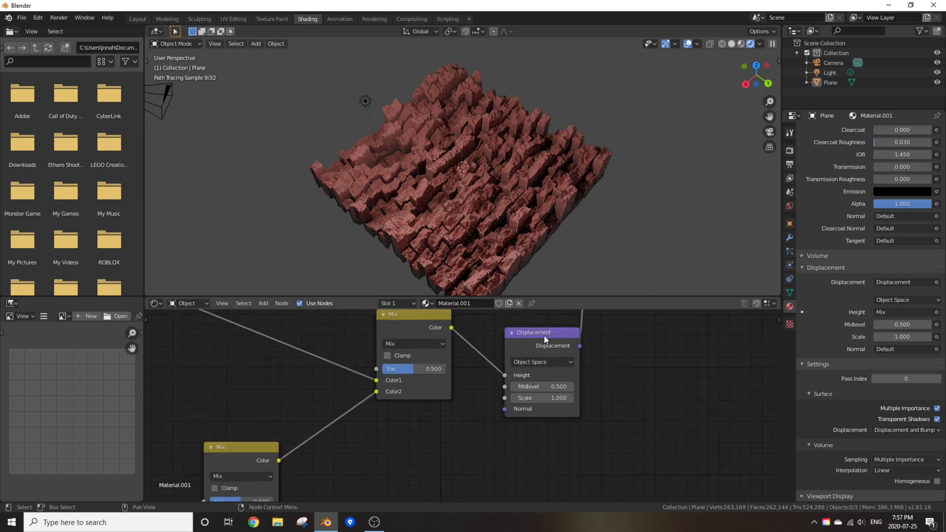
left_click_drag(543, 335, 559, 333)
Set the Displacement node's Scale to 0.100, then orbit the view to check the lower bricks
left_click(566, 395)
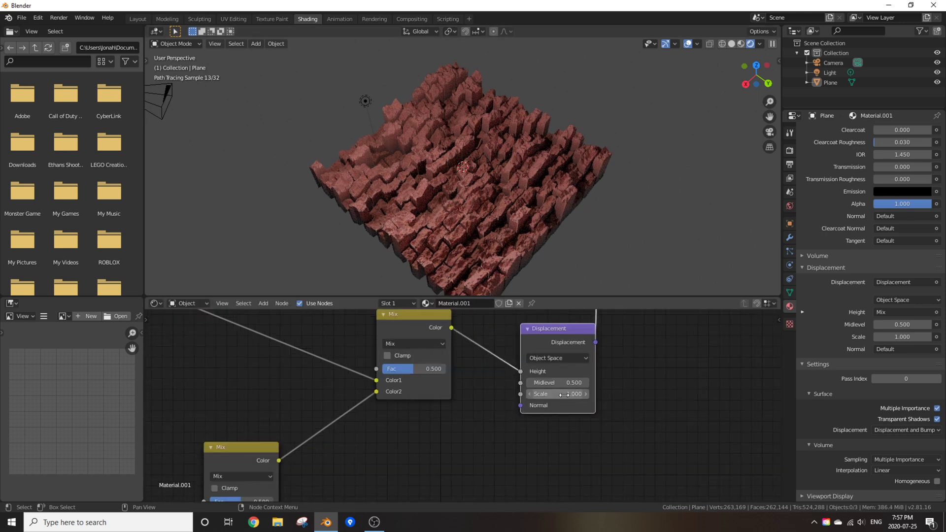
type("1.0")
key("Return")
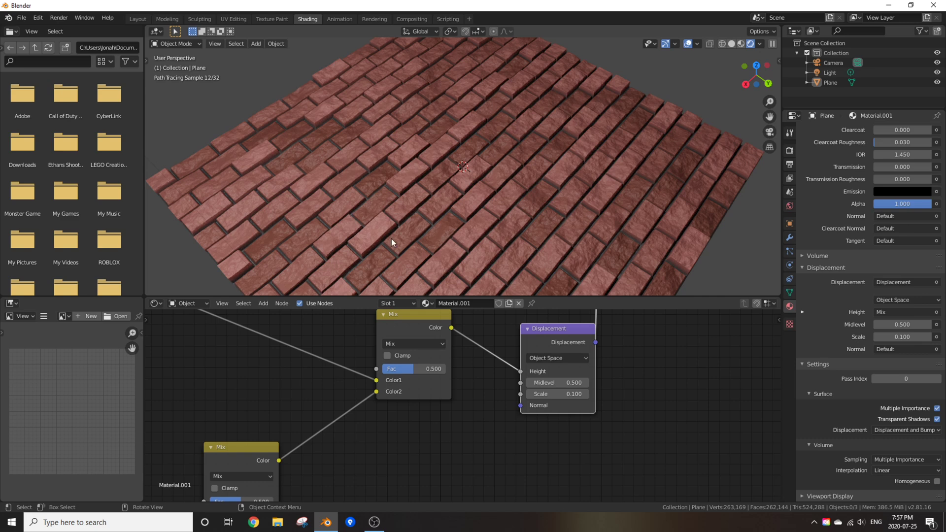
middle_click_drag(391, 238, 444, 220)
left_click(441, 218)
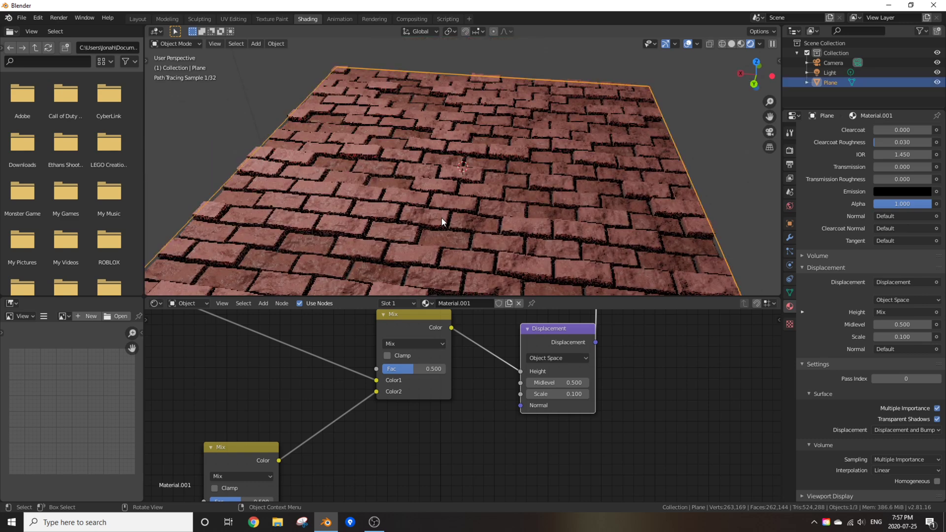
left_click(188, 161)
middle_click_drag(347, 236, 404, 222)
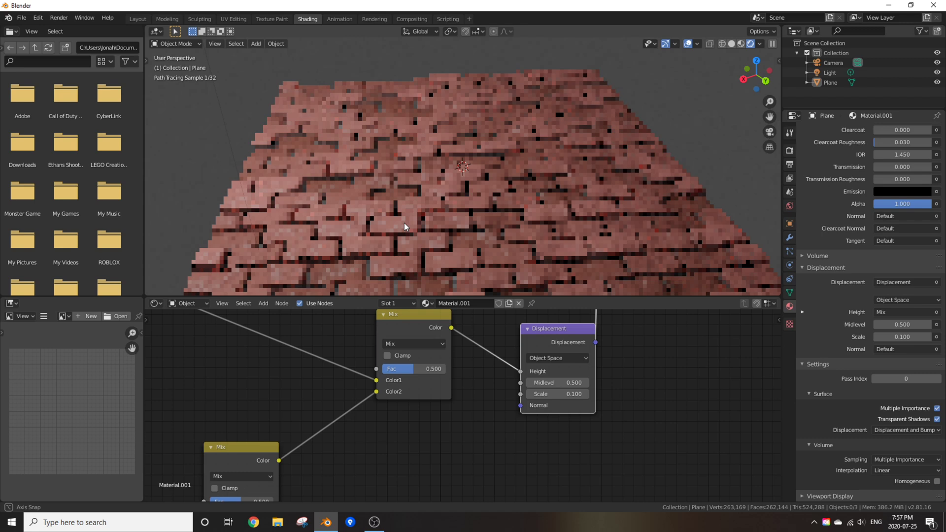
middle_click_drag(404, 223, 374, 218)
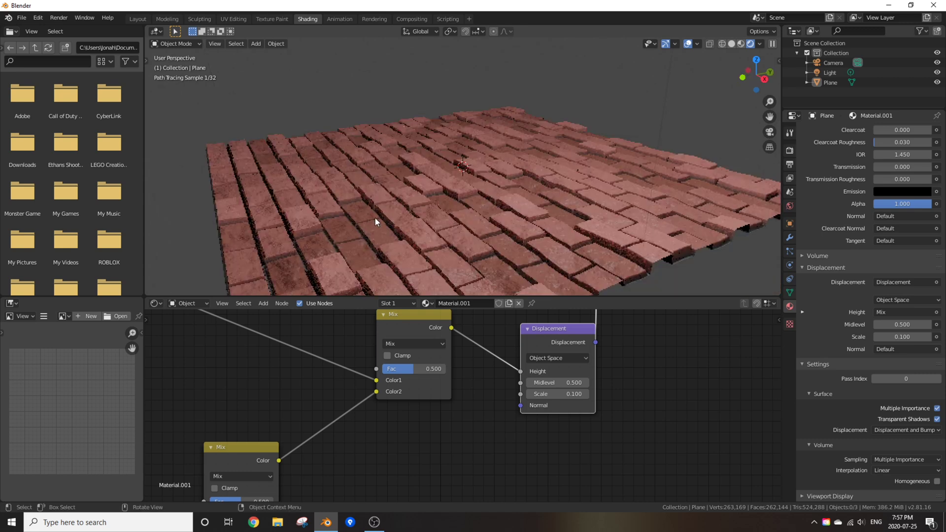
middle_click_drag(374, 218, 451, 327)
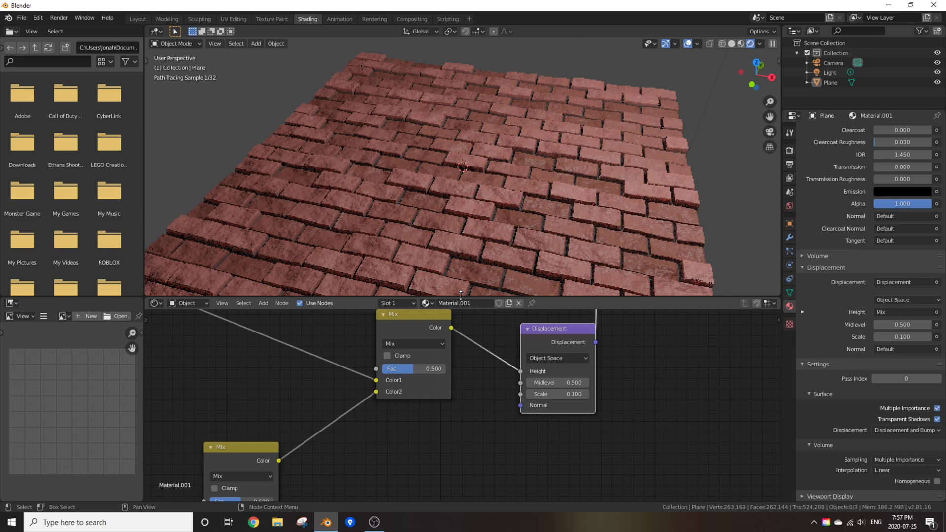
middle_click_drag(460, 315, 418, 379)
left_click_drag(418, 379, 422, 400)
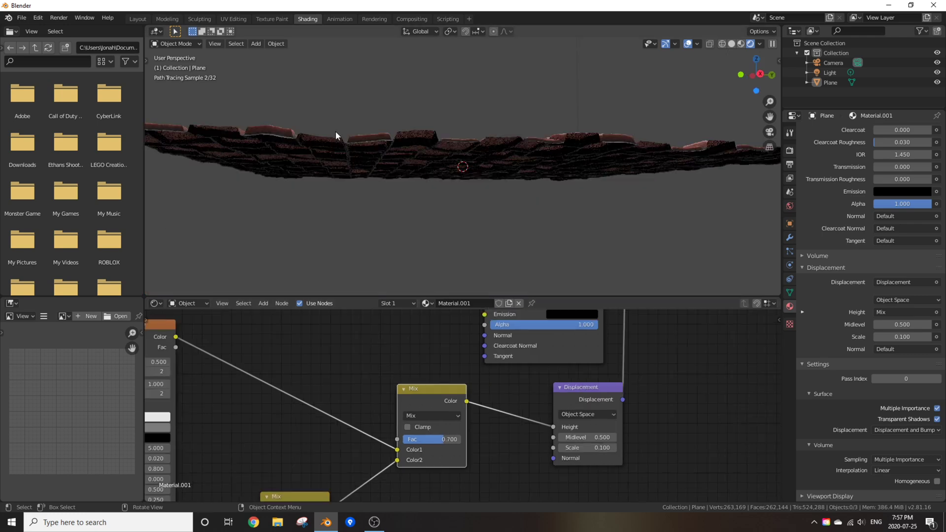
Raise the Mix node's Fac to 0.700 and pan the node view to the texture nodes
middle_click_drag(335, 131, 370, 196)
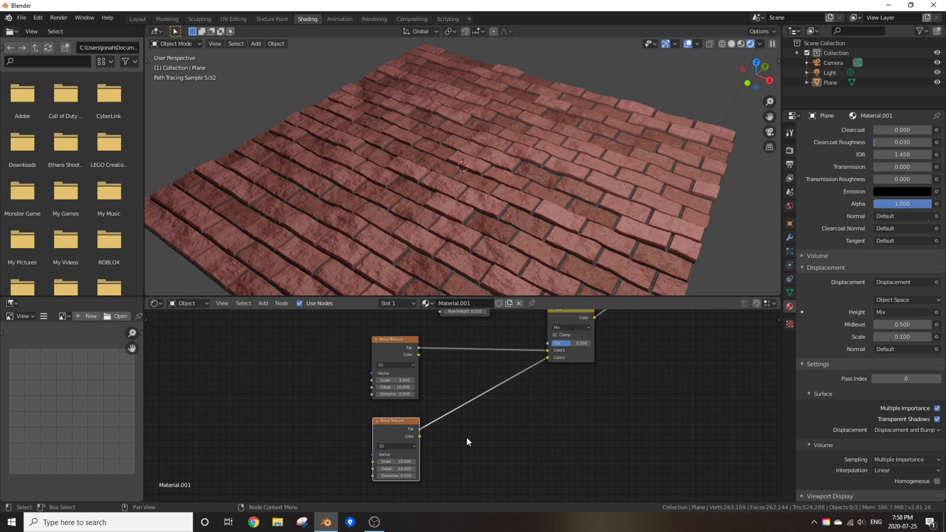
scroll(466, 437, "down", 2)
middle_click_drag(466, 437, 432, 451)
middle_click_drag(392, 207, 395, 175)
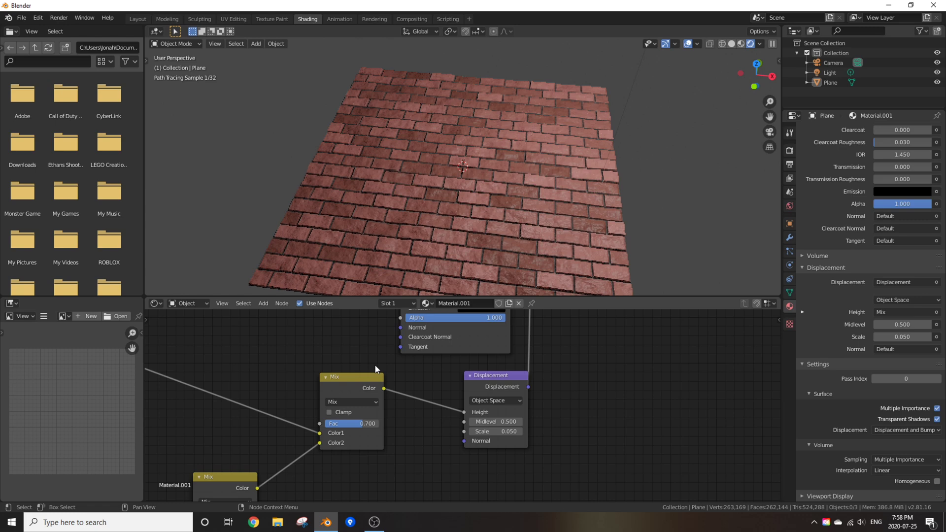
Scroll the Shader Editor view back up toward the Displacement node
scroll(374, 365, "up", 5, "ctrl")
Set the Principled BSDF Roughness to 0.700 and orbit to inspect the finished bricks
left_click_drag(427, 385, 489, 385)
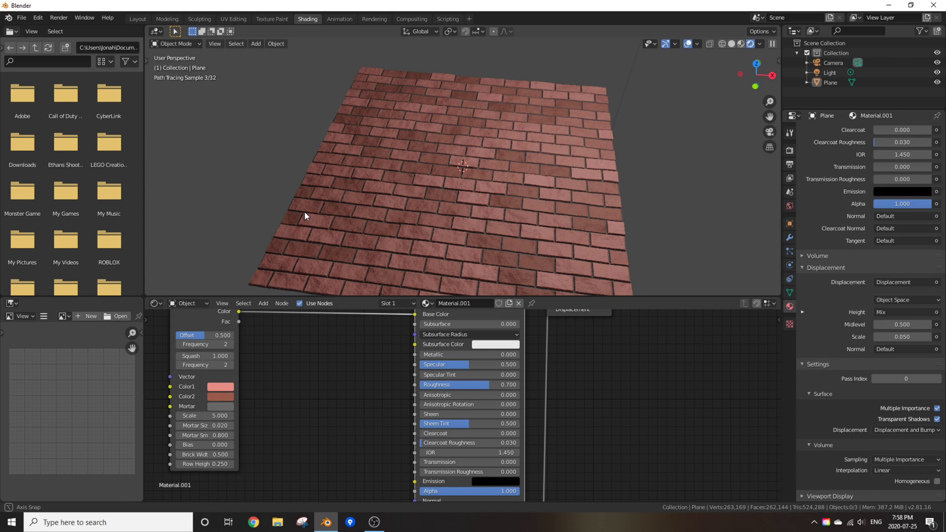
middle_click_drag(304, 215, 438, 201)
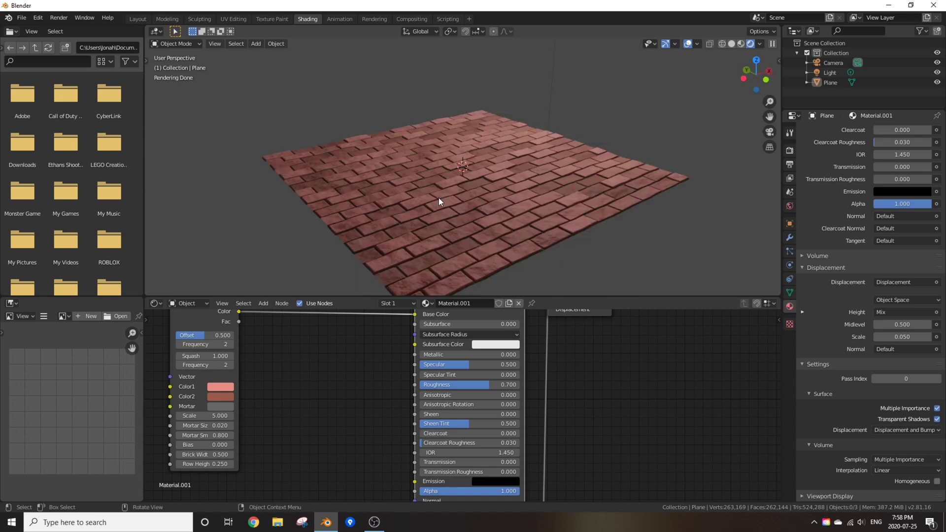